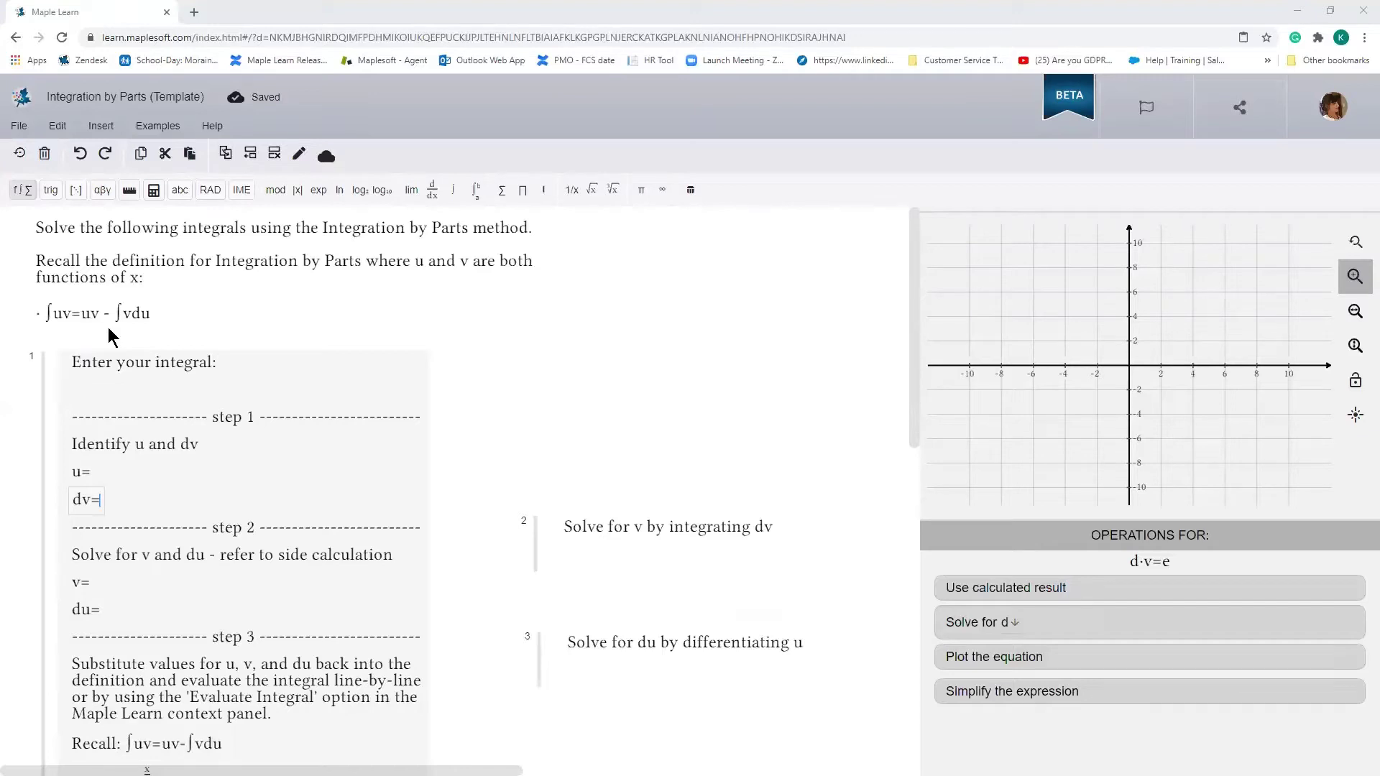
Enter the integral of (2+5x)e^(x/3) dx in the 'Enter your integral:' box.
{"action": "key", "text": "Up"}
{"action": "key", "text": "Up"}
{"action": "key", "text": "Up"}
{"action": "key", "text": "Up"}
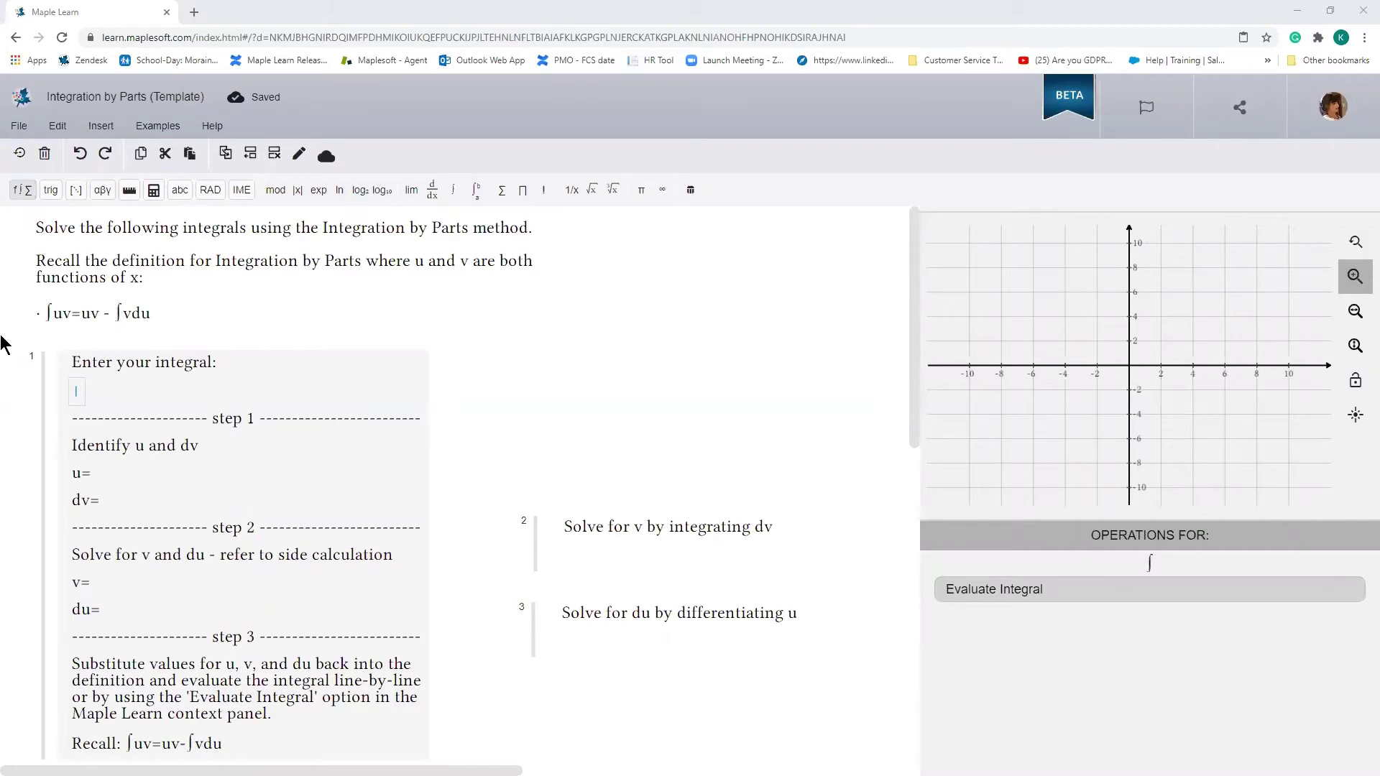
{"action": "left_click", "coordinate": [79, 394]}
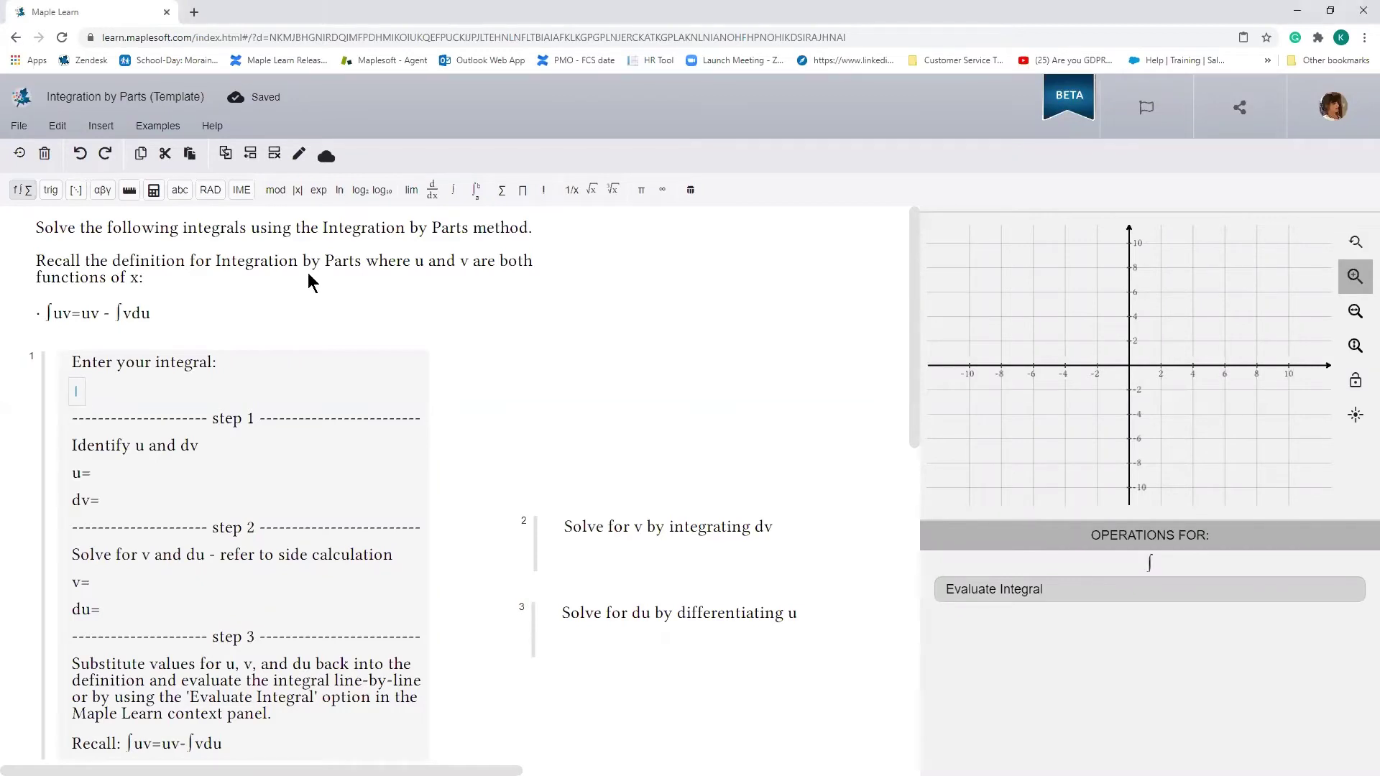
{"action": "left_click", "coordinate": [455, 191]}
{"action": "type", "text": "(2+5x"}
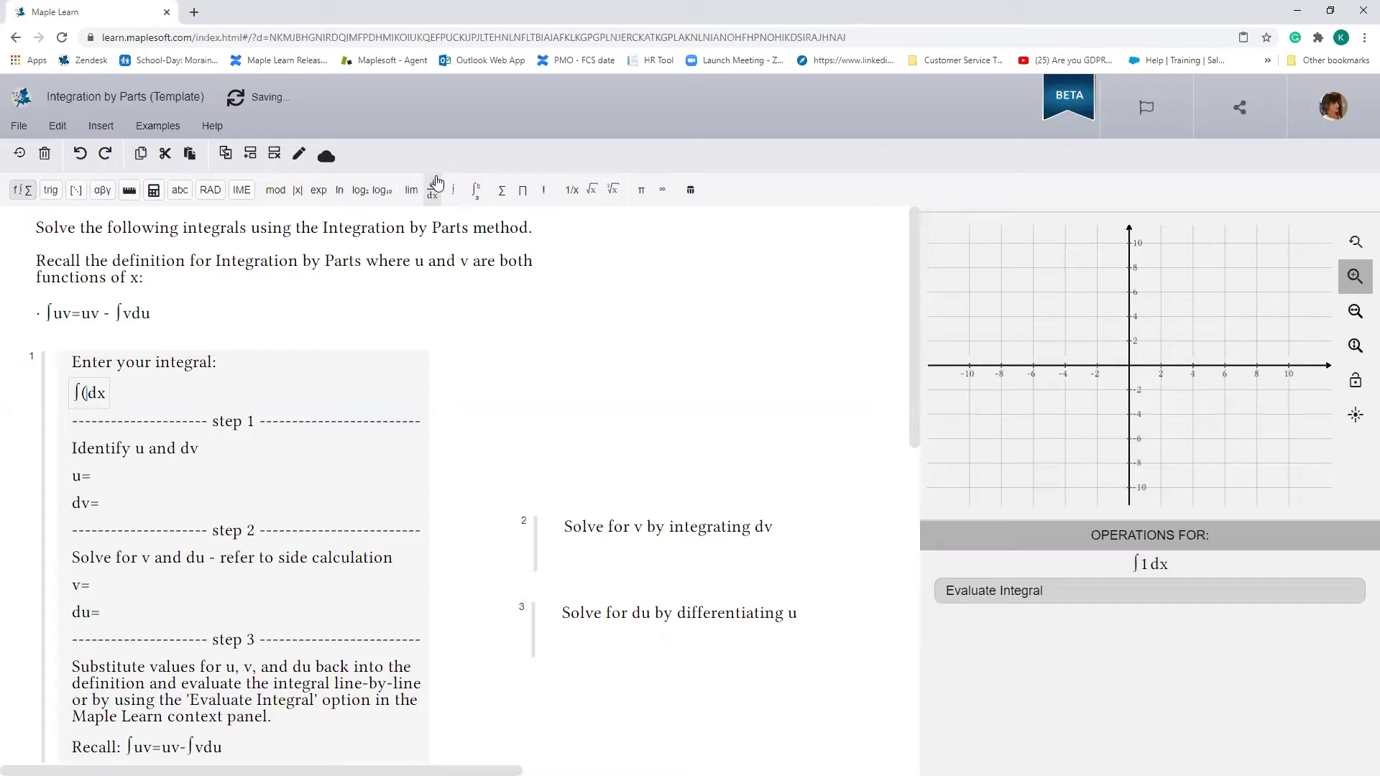
{"action": "type", "text": ")e^(1/3"}
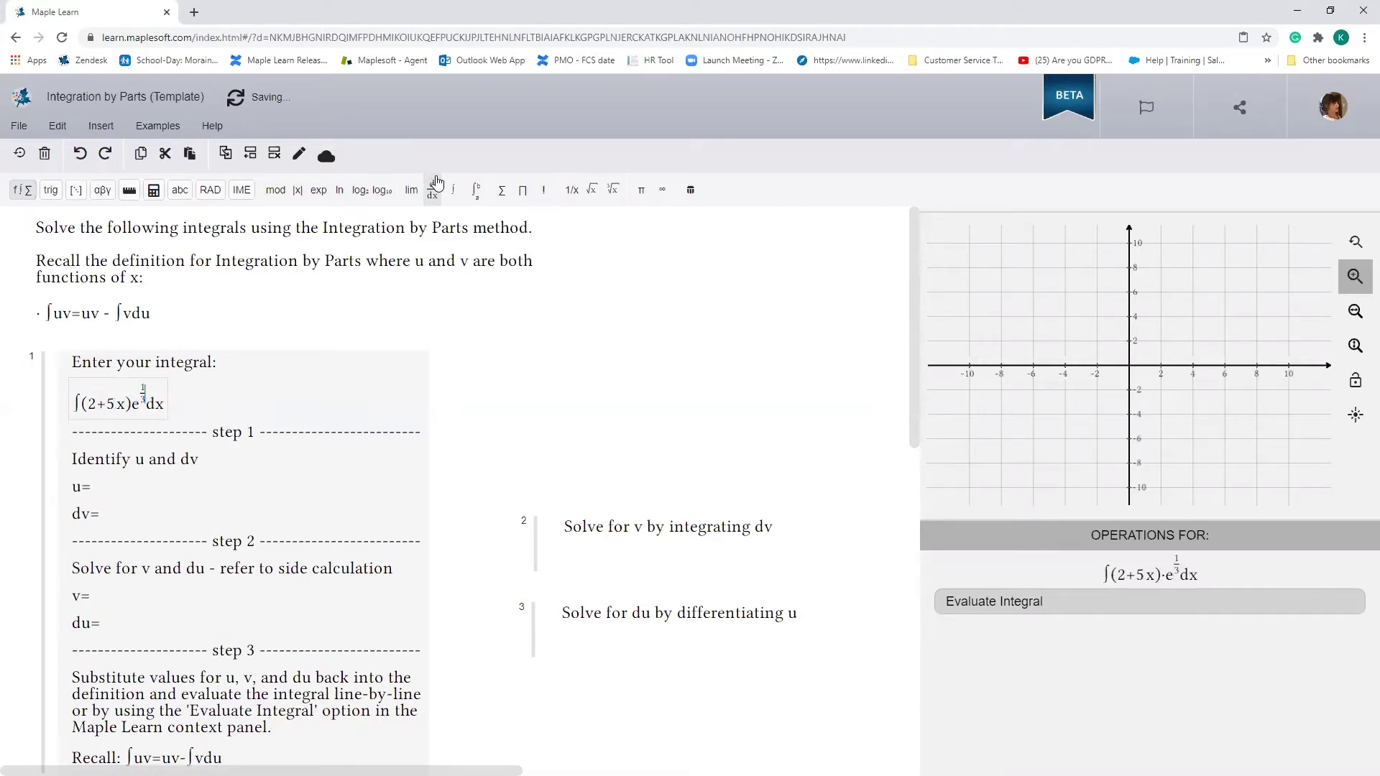
{"action": "key", "text": "Right"}
{"action": "type", "text": "x"}
Fill in u = 2+5x and begin dv = e^(x/3)dx under 'Identify u and dv'.
{"action": "left_click", "coordinate": [94, 492]}
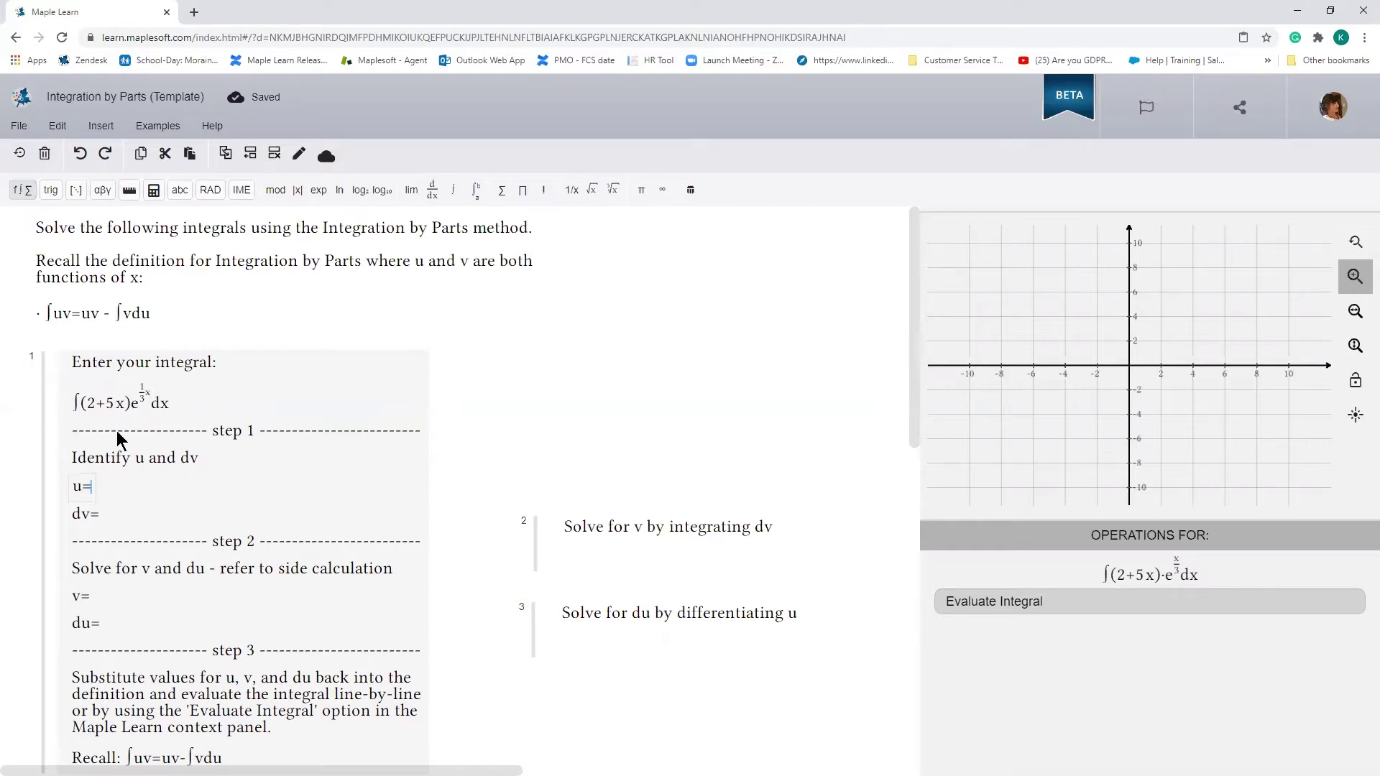
{"action": "type", "text": "2+5x"}
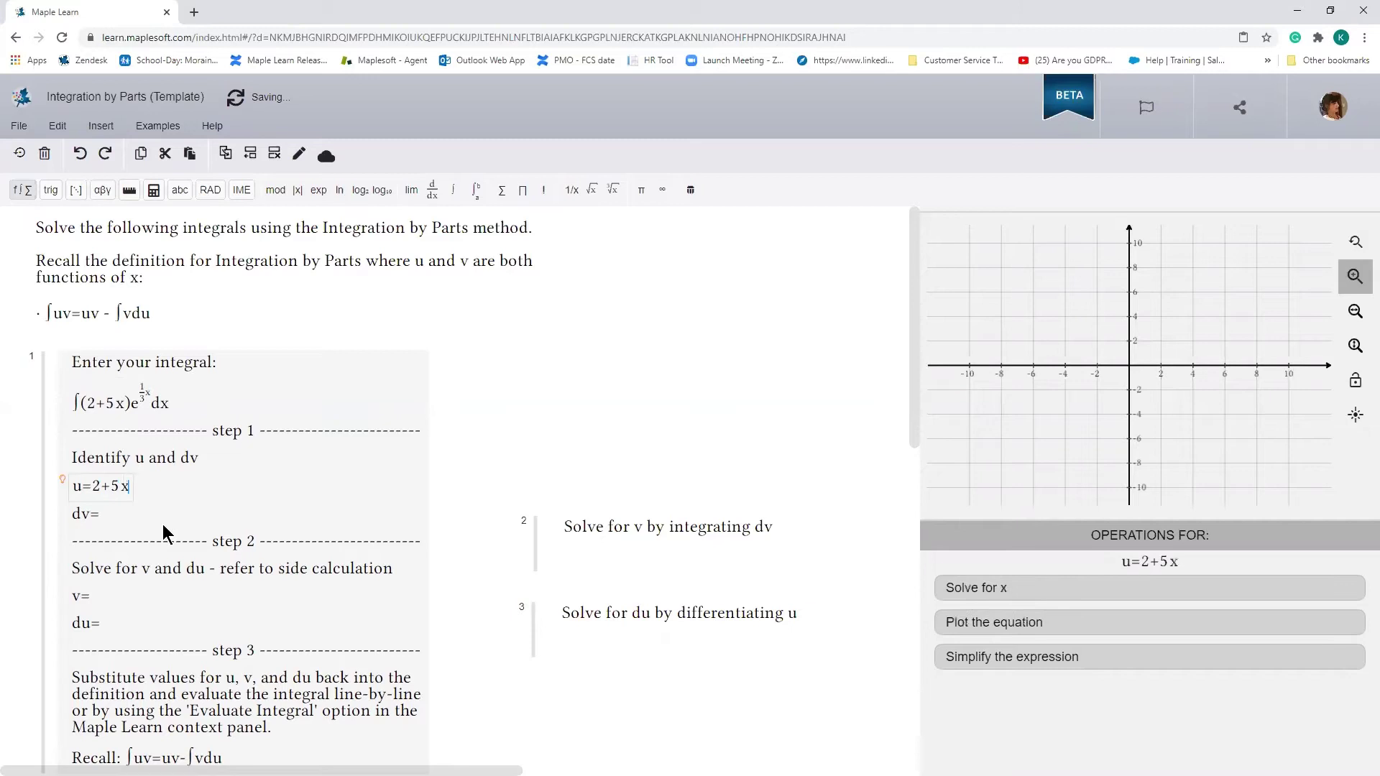
{"action": "left_click", "coordinate": [112, 511]}
{"action": "type", "text": "e^"}
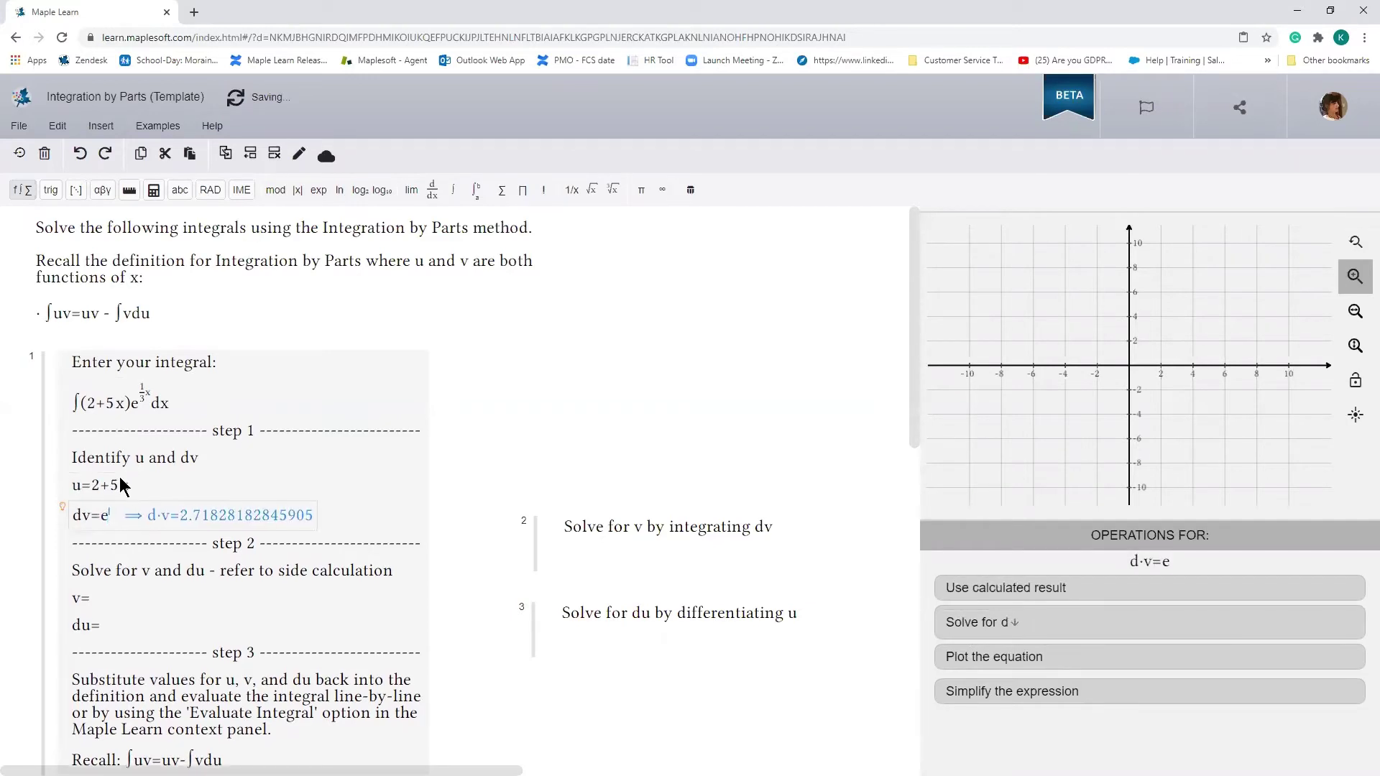
{"action": "type", "text": "1/3"}
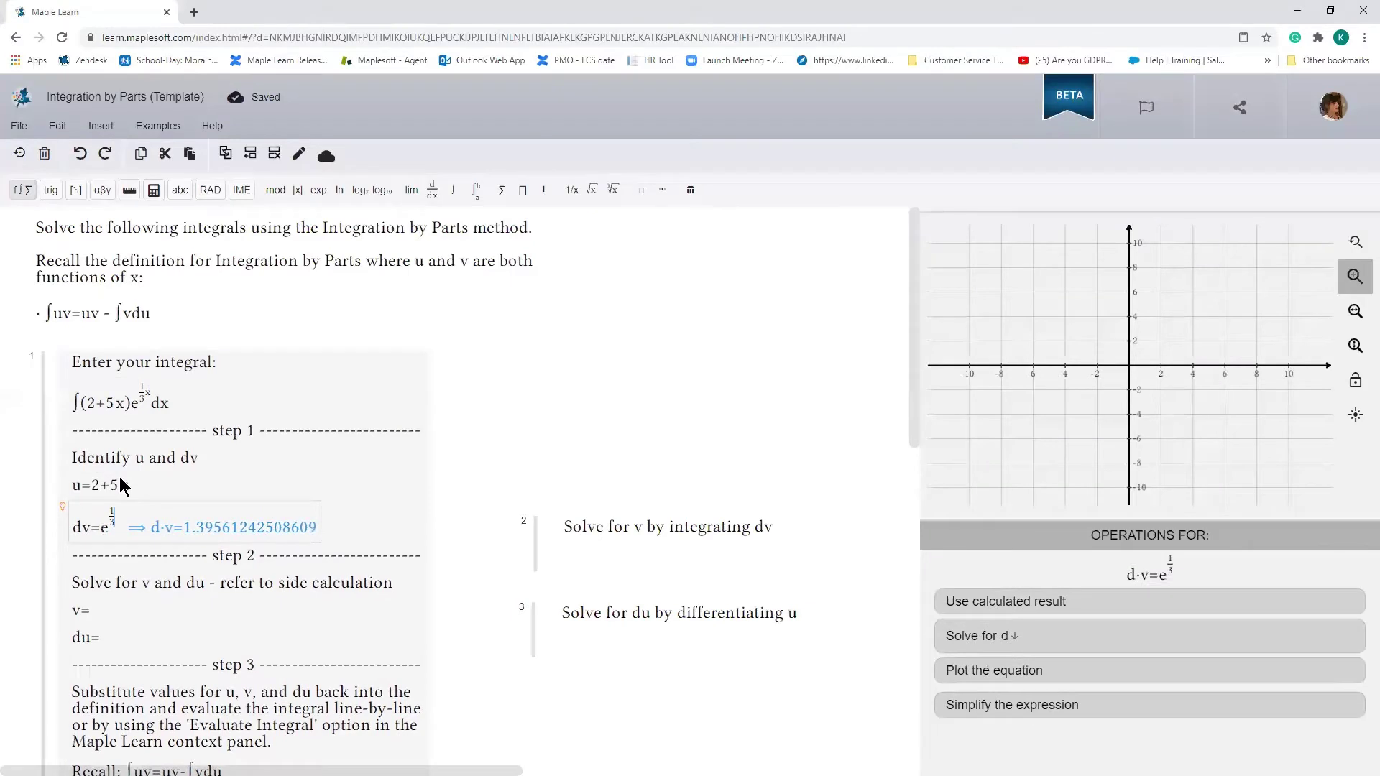
{"action": "type", "text": "x"}
{"action": "type", "text": "dx"}
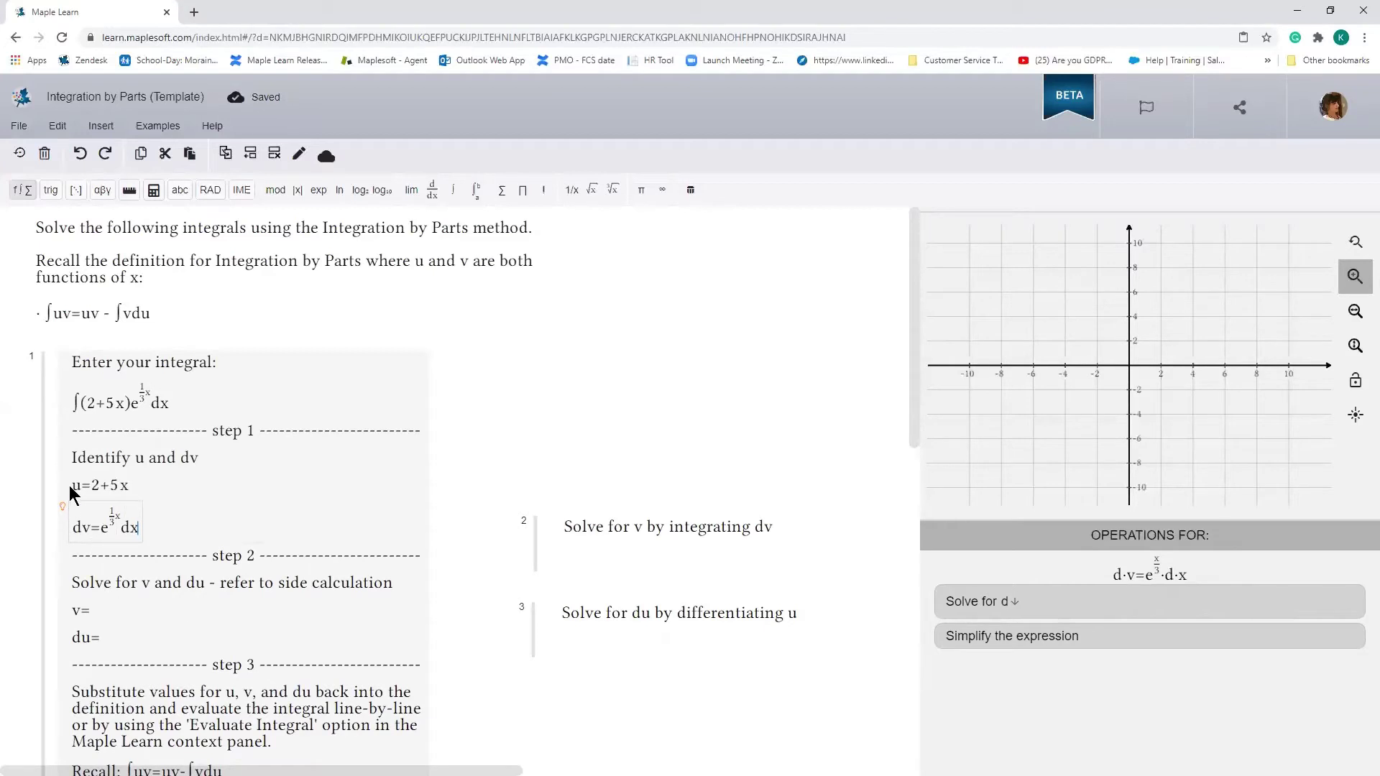
Integrate e^(x/3) with respect to x in a side line, giving 3e^(x/3).
{"action": "left_click", "coordinate": [572, 557]}
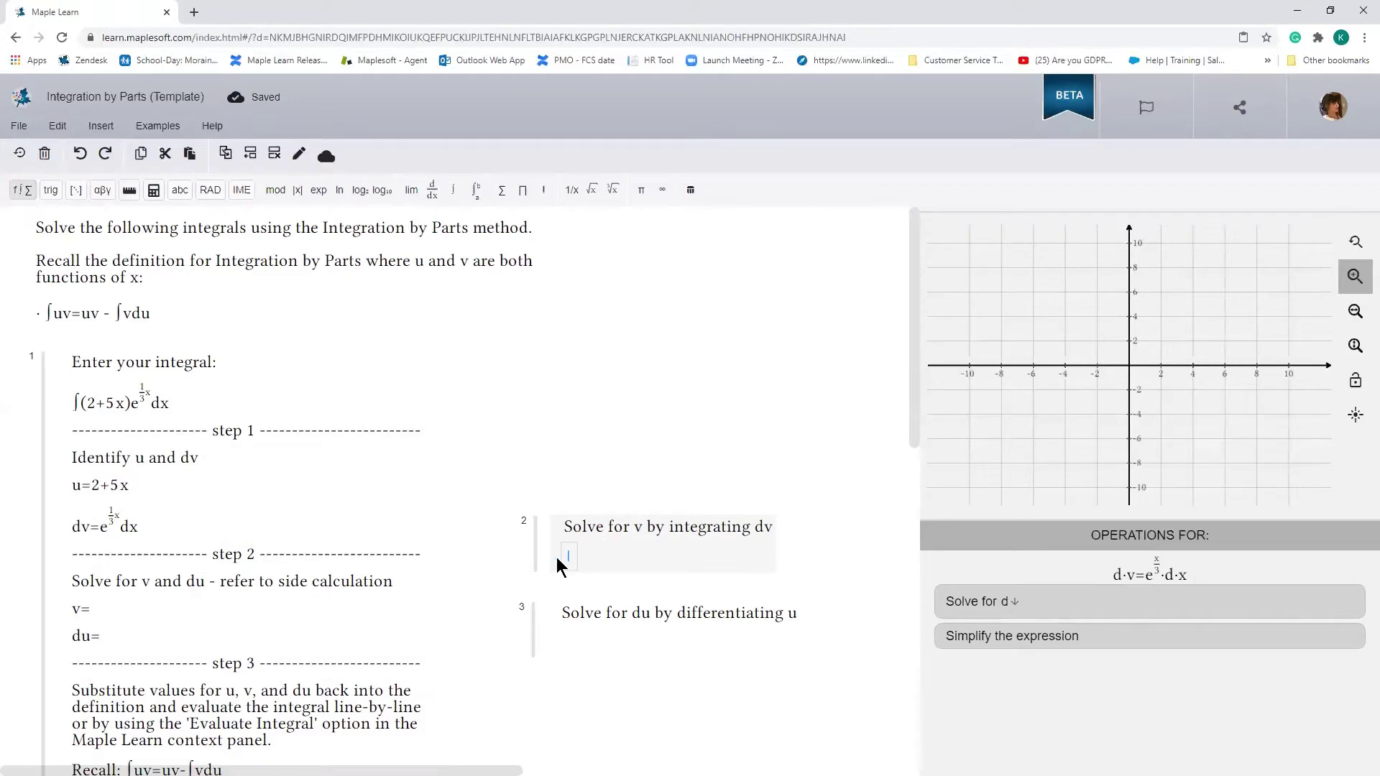
{"action": "type", "text": "e^1/"}
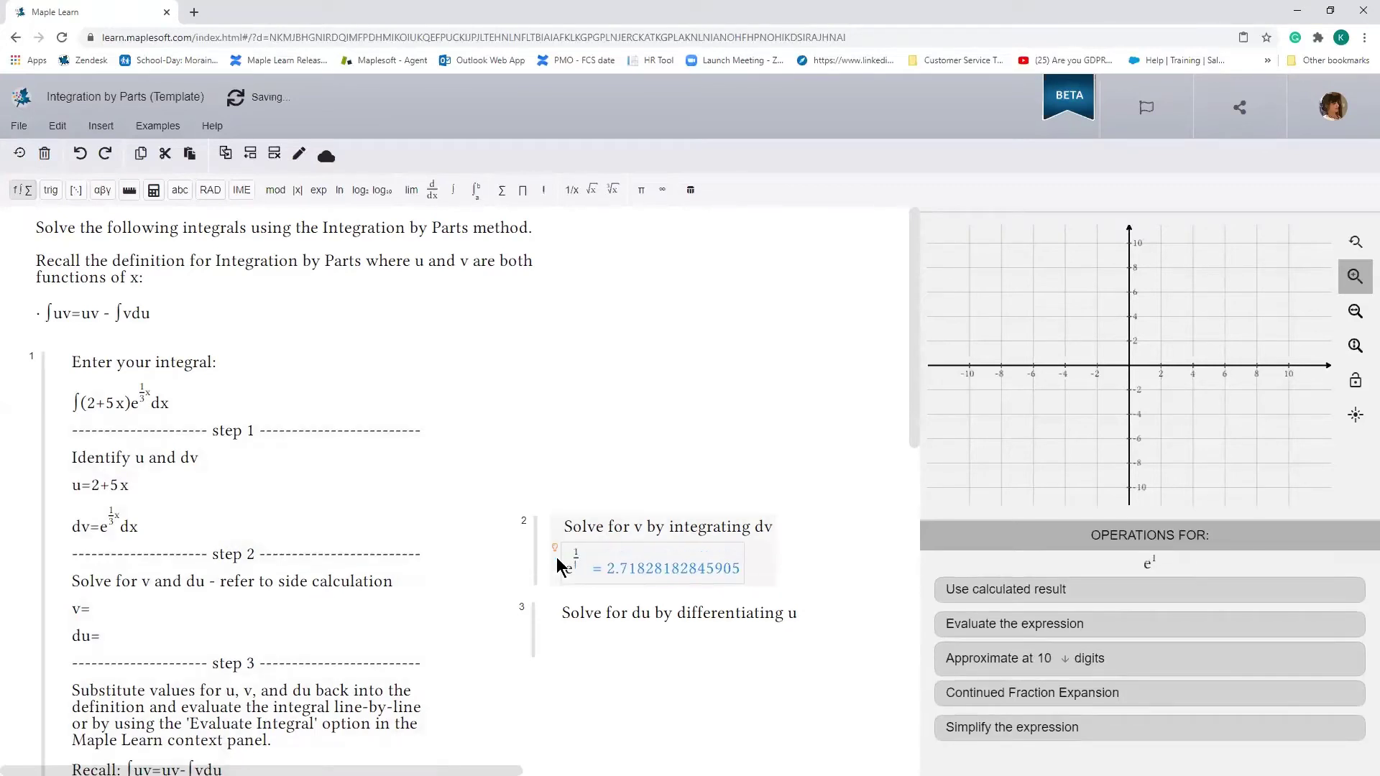
{"action": "type", "text": "3x"}
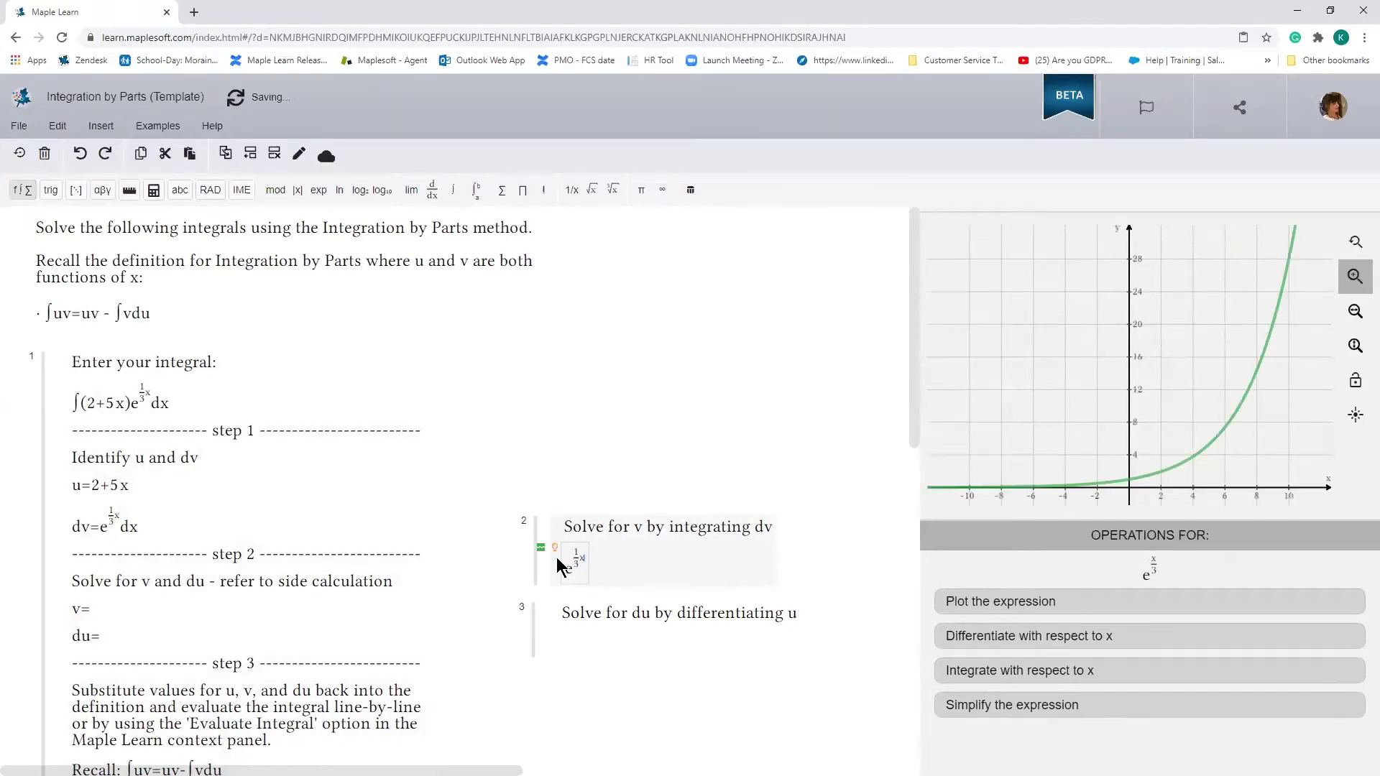
{"action": "left_click", "coordinate": [1013, 676]}
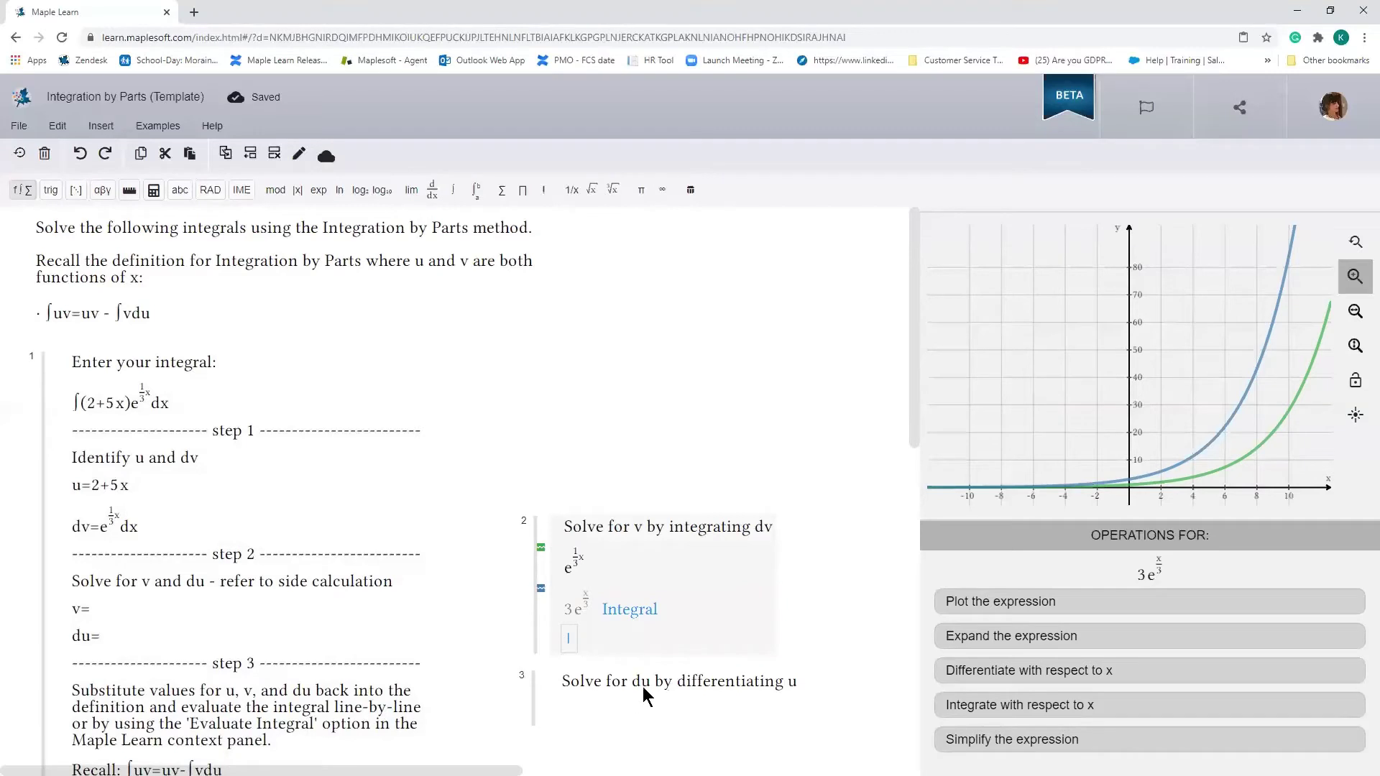
Differentiate 2+5x with respect to x in another side line, giving 5.
{"action": "left_click", "coordinate": [572, 708]}
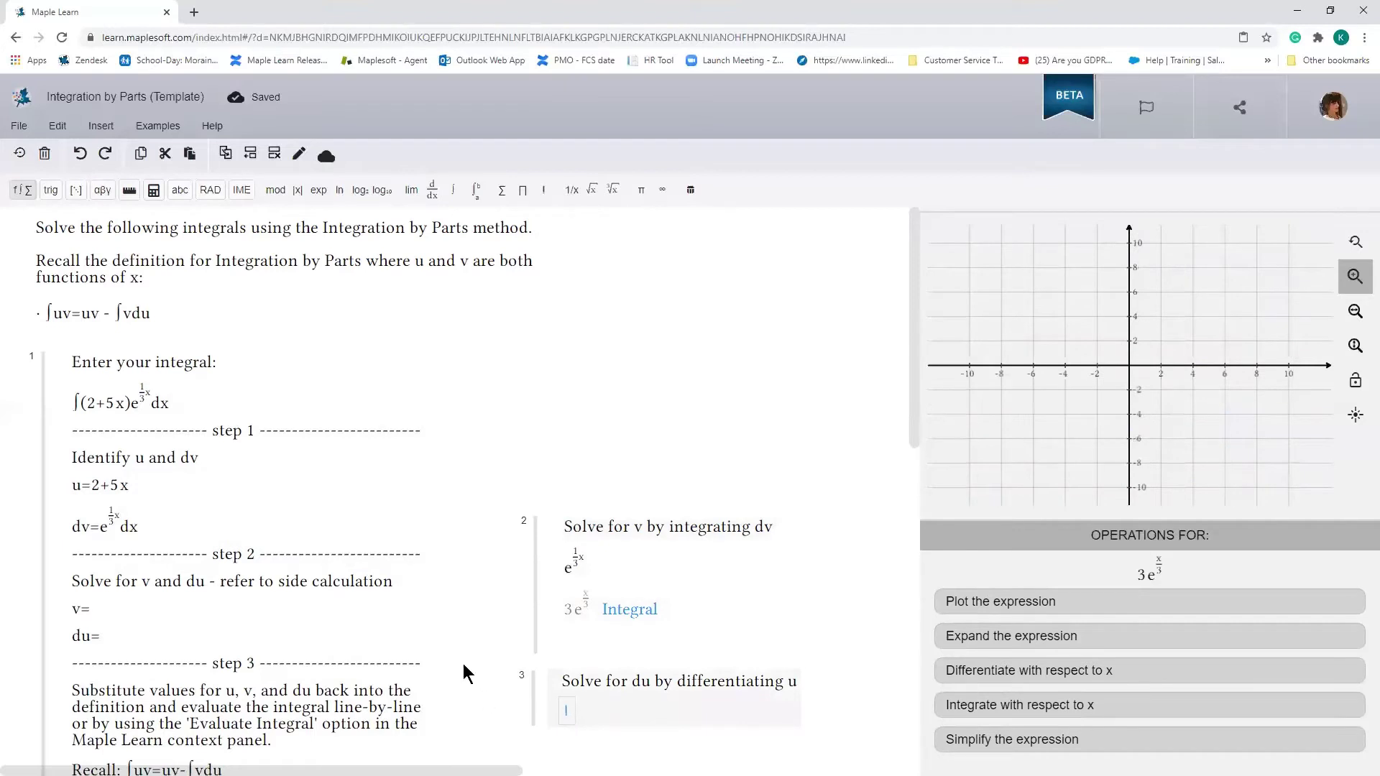
{"action": "type", "text": "2+5x"}
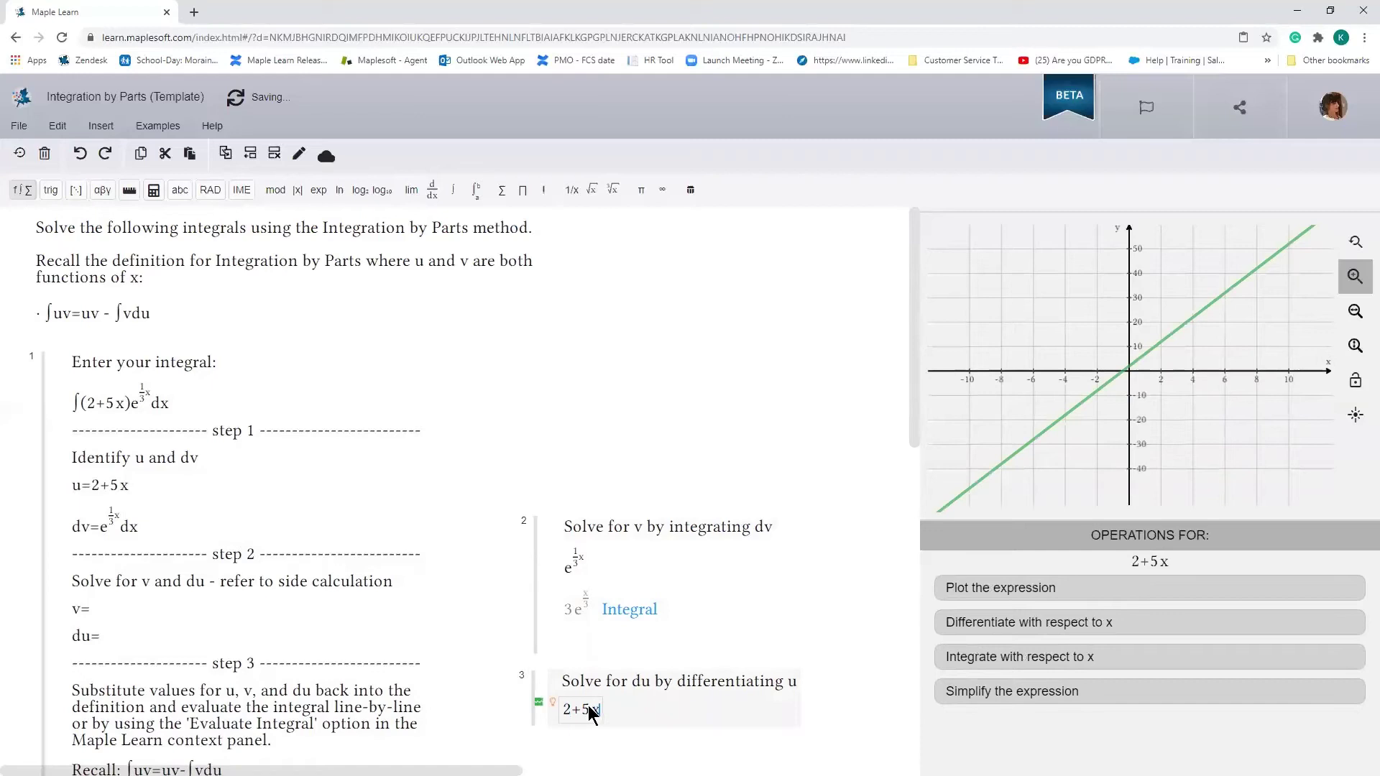
{"action": "left_click", "coordinate": [949, 624]}
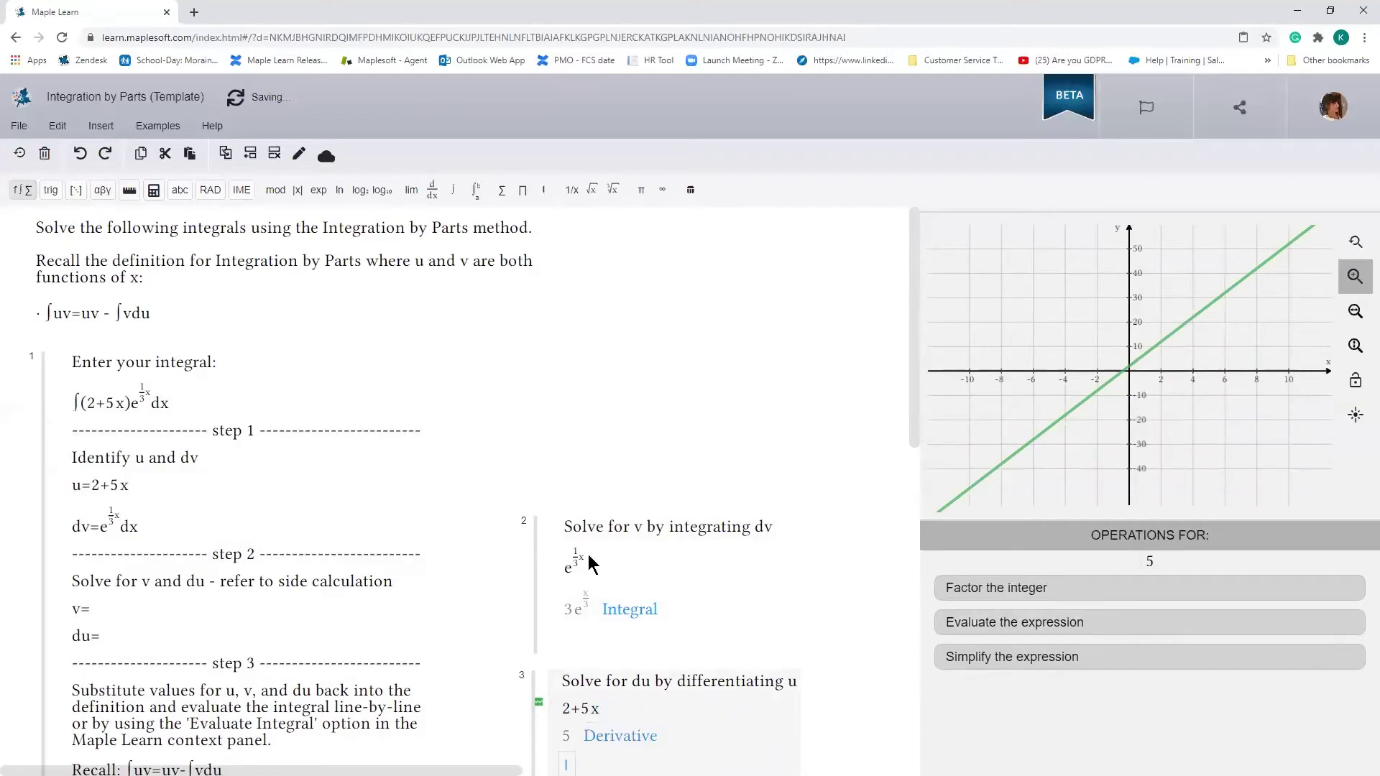
{"action": "left_click", "coordinate": [94, 609]}
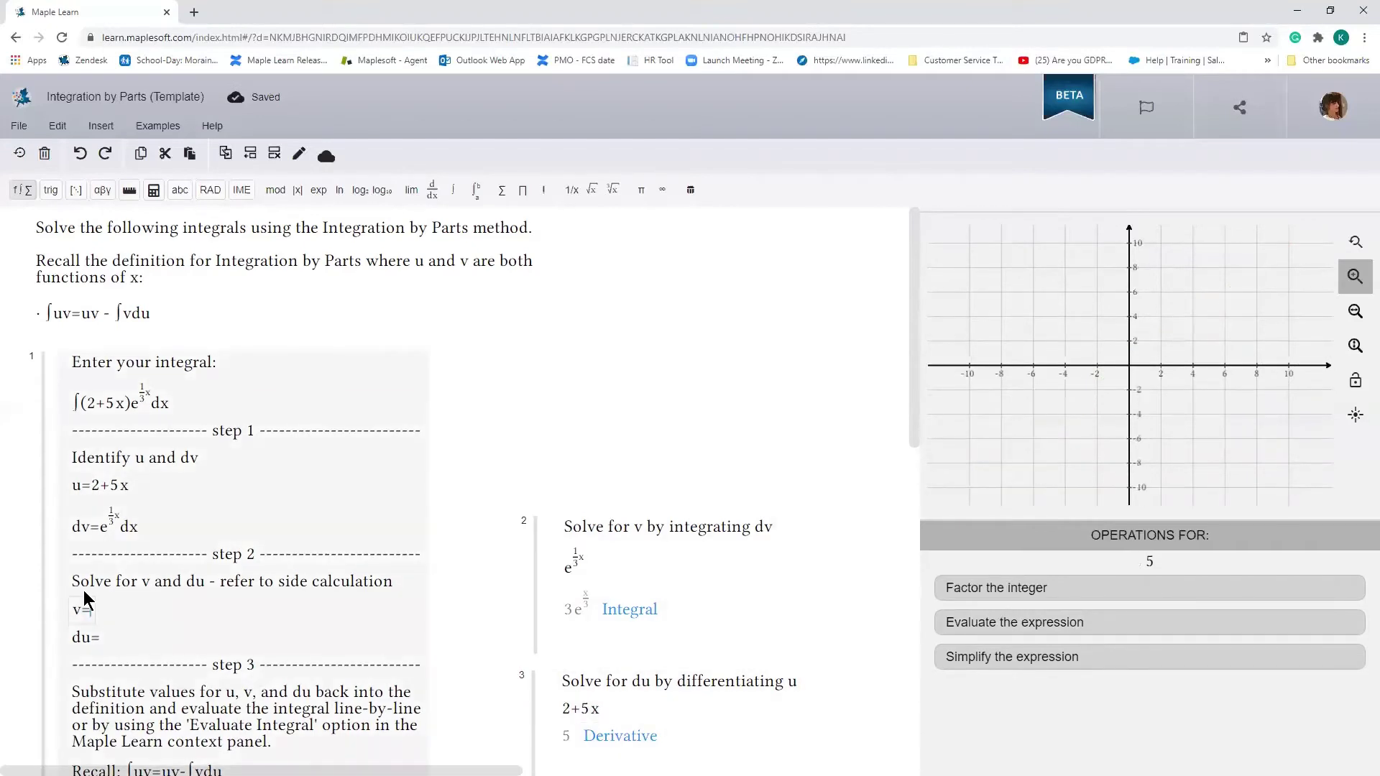
Enter v = 3·e^(x/3) and du = 5dx in step 2.
{"action": "type", "text": "3"}
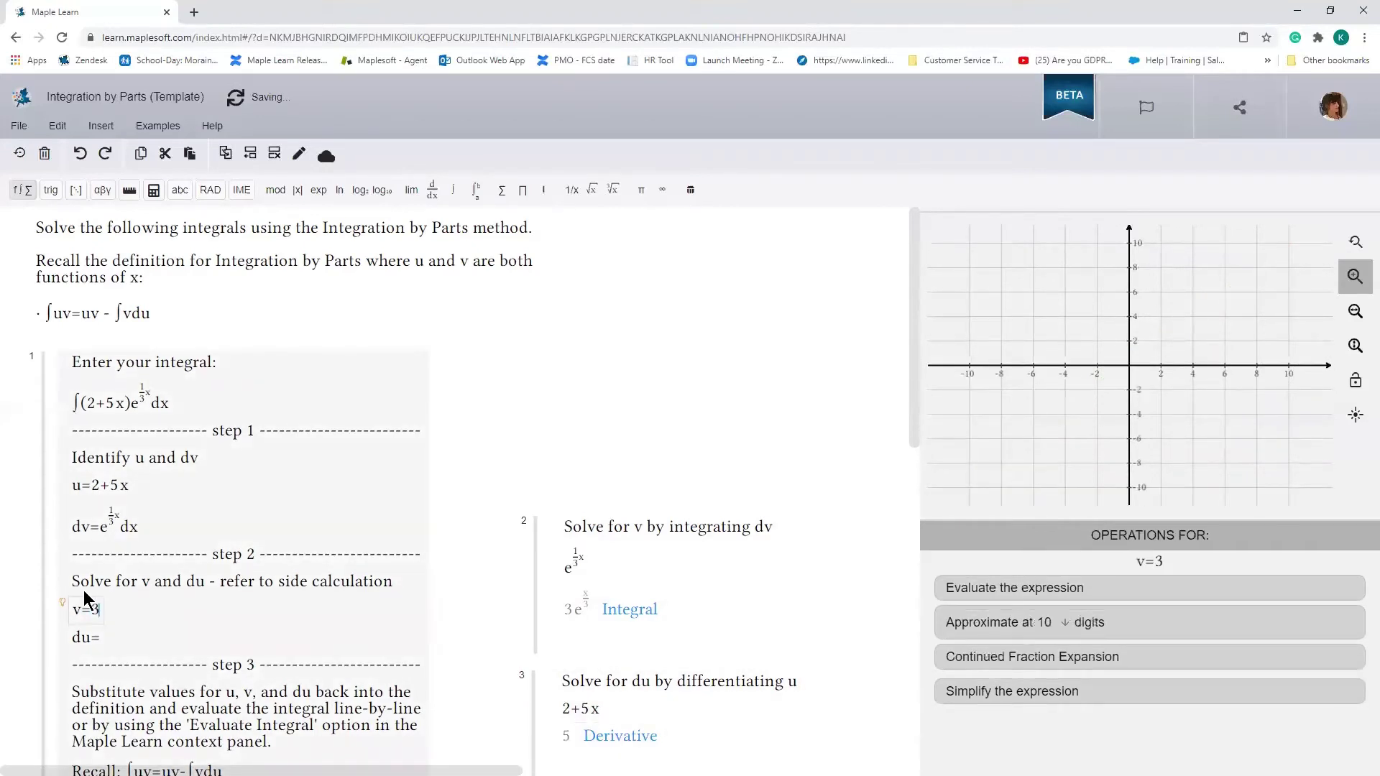
{"action": "type", "text": "*e"}
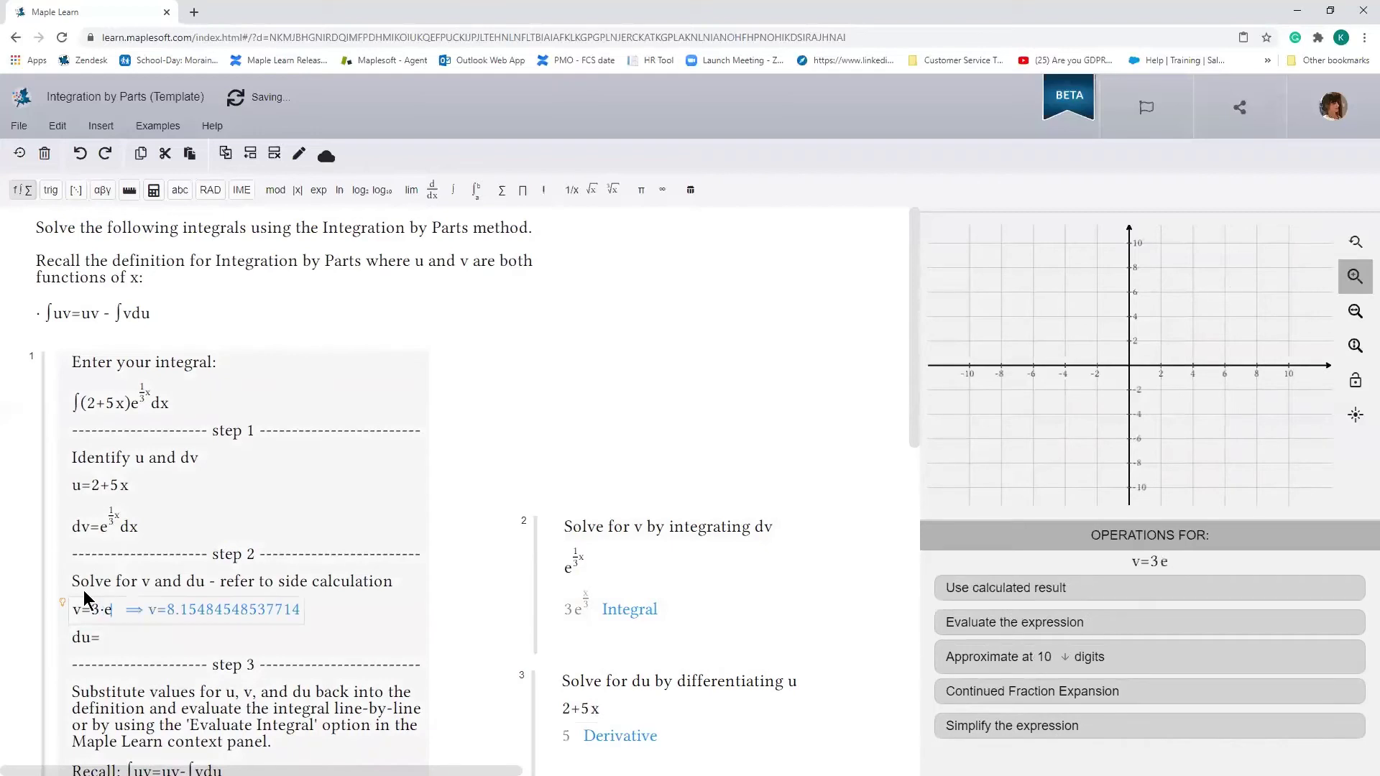
{"action": "type", "text": "^1/3"}
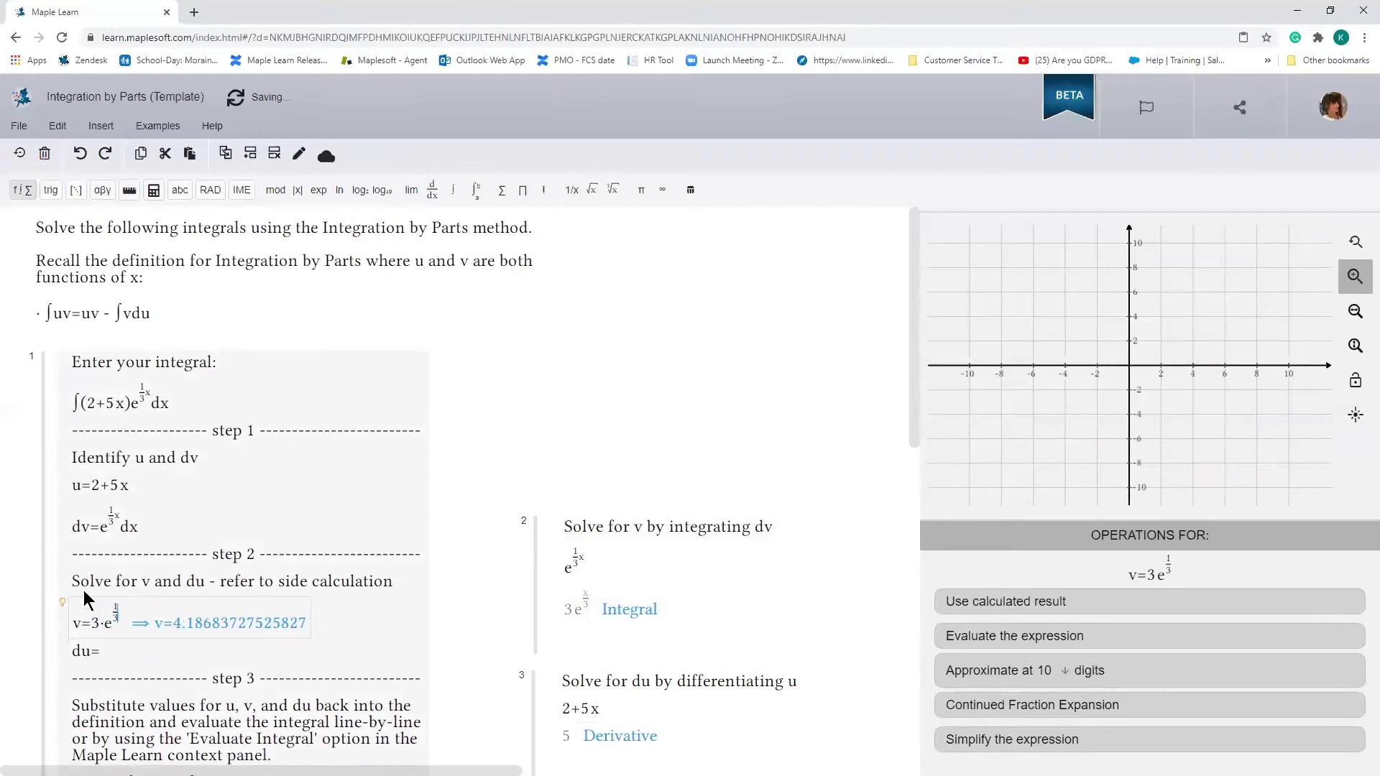
{"action": "type", "text": "x"}
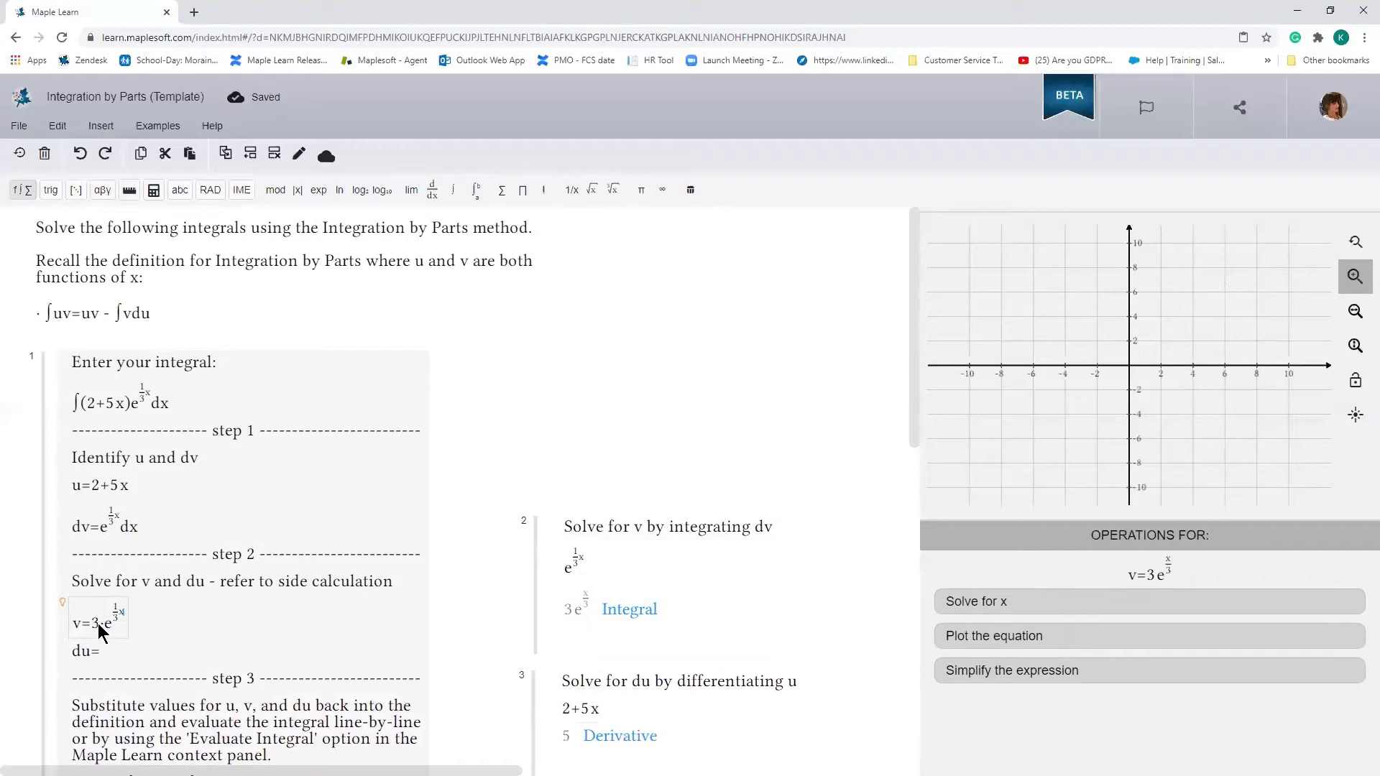
{"action": "left_click", "coordinate": [115, 652]}
{"action": "type", "text": "5"}
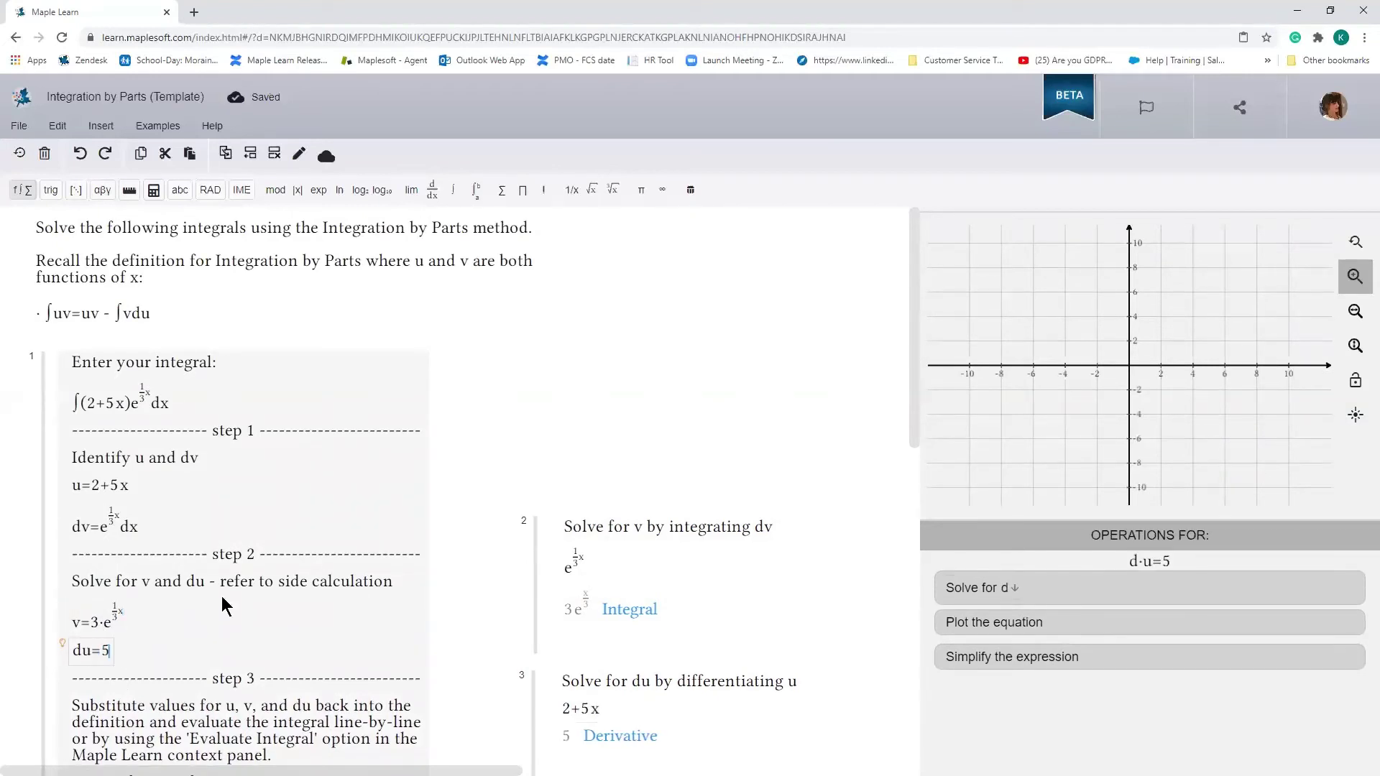
{"action": "type", "text": "dx"}
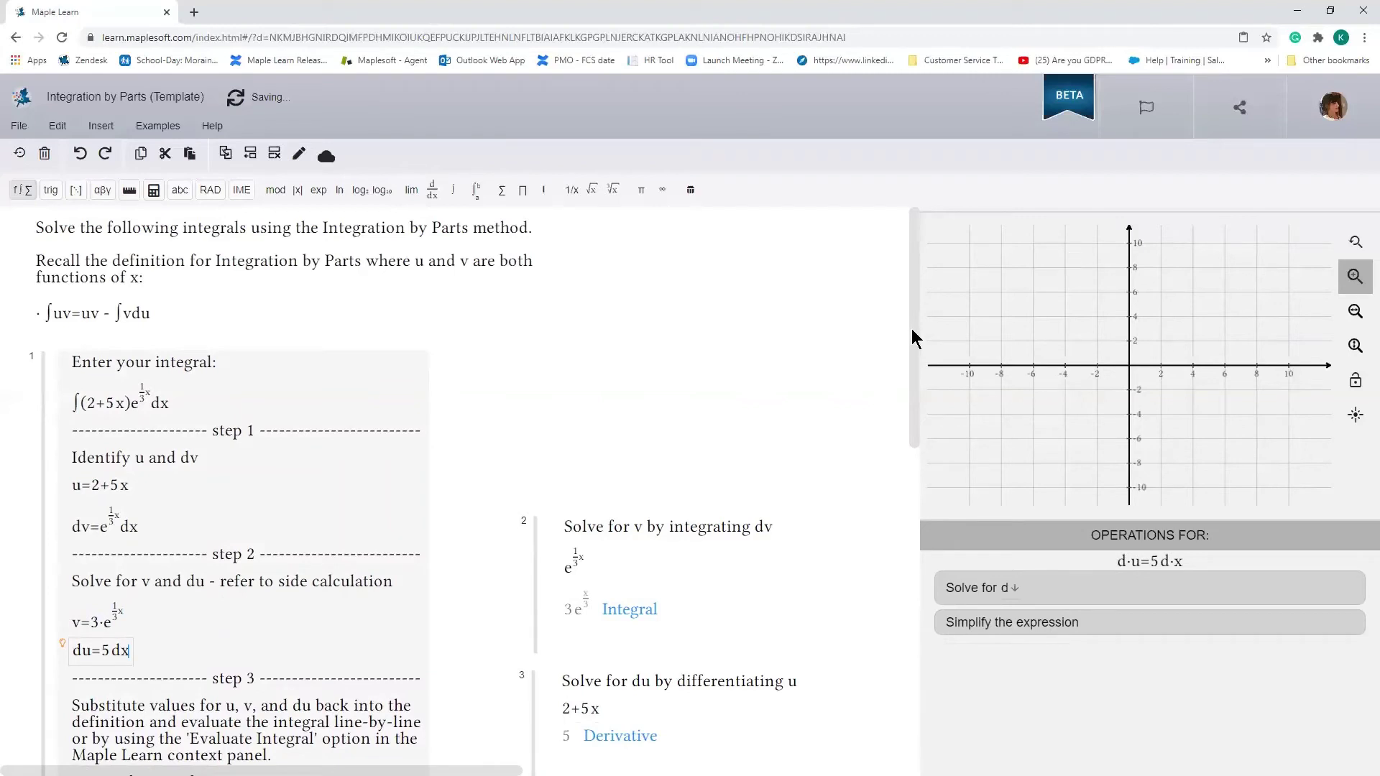
{"action": "left_click", "coordinate": [913, 403]}
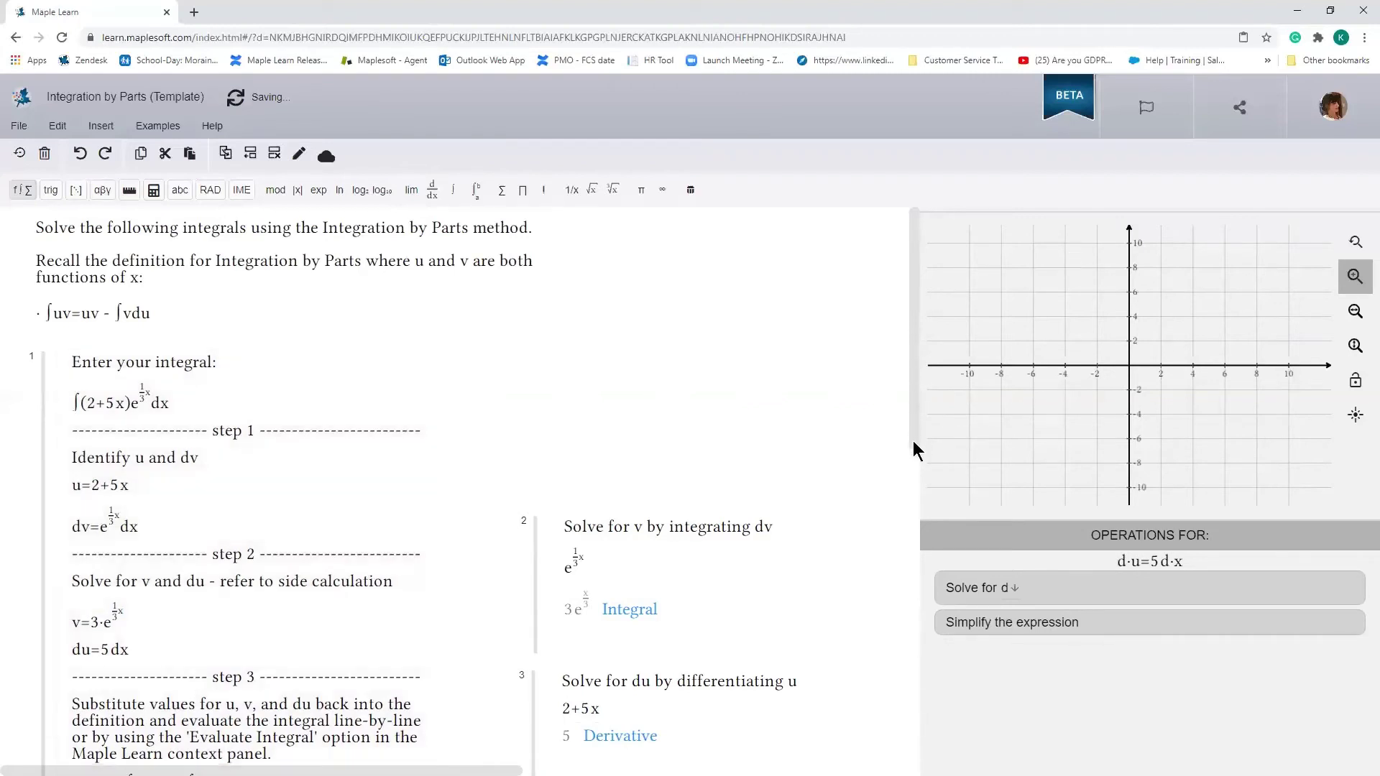
On a new line below Recall, write (2+5x)(3e^(x/3)) followed by a minus sign.
{"action": "scroll", "coordinate": [915, 445], "scroll_direction": "down", "scroll_amount": 3}
{"action": "scroll", "coordinate": [910, 475], "scroll_direction": "down", "scroll_amount": 2}
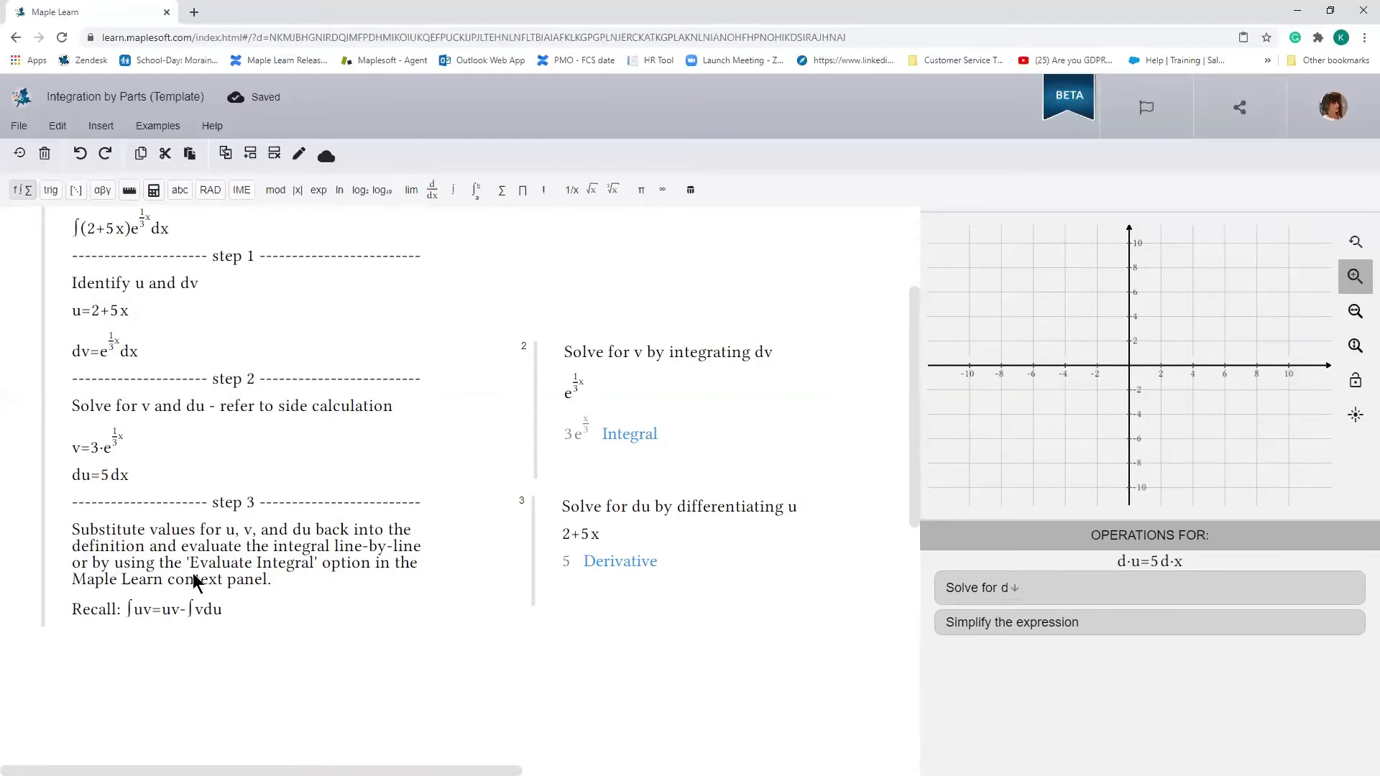
{"action": "left_click", "coordinate": [229, 608]}
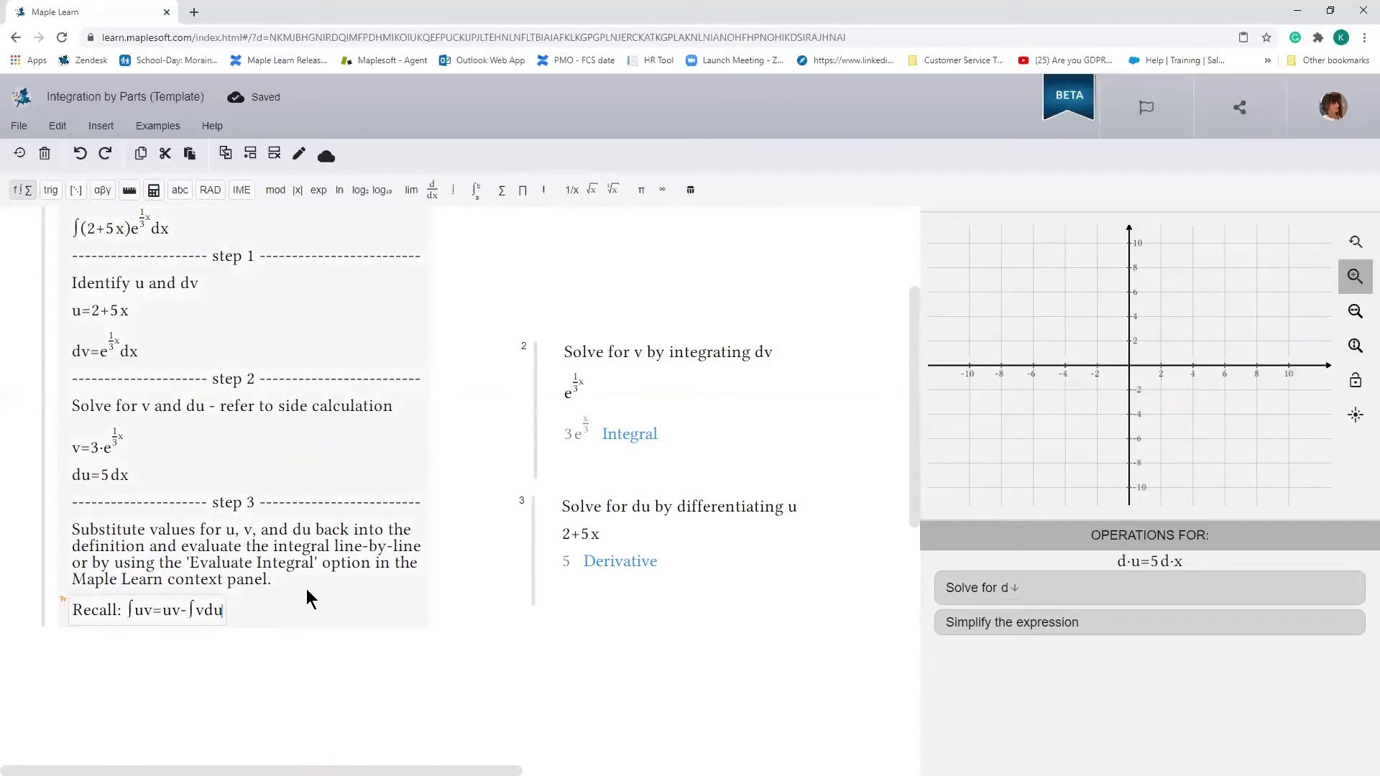
{"action": "key", "text": "Return"}
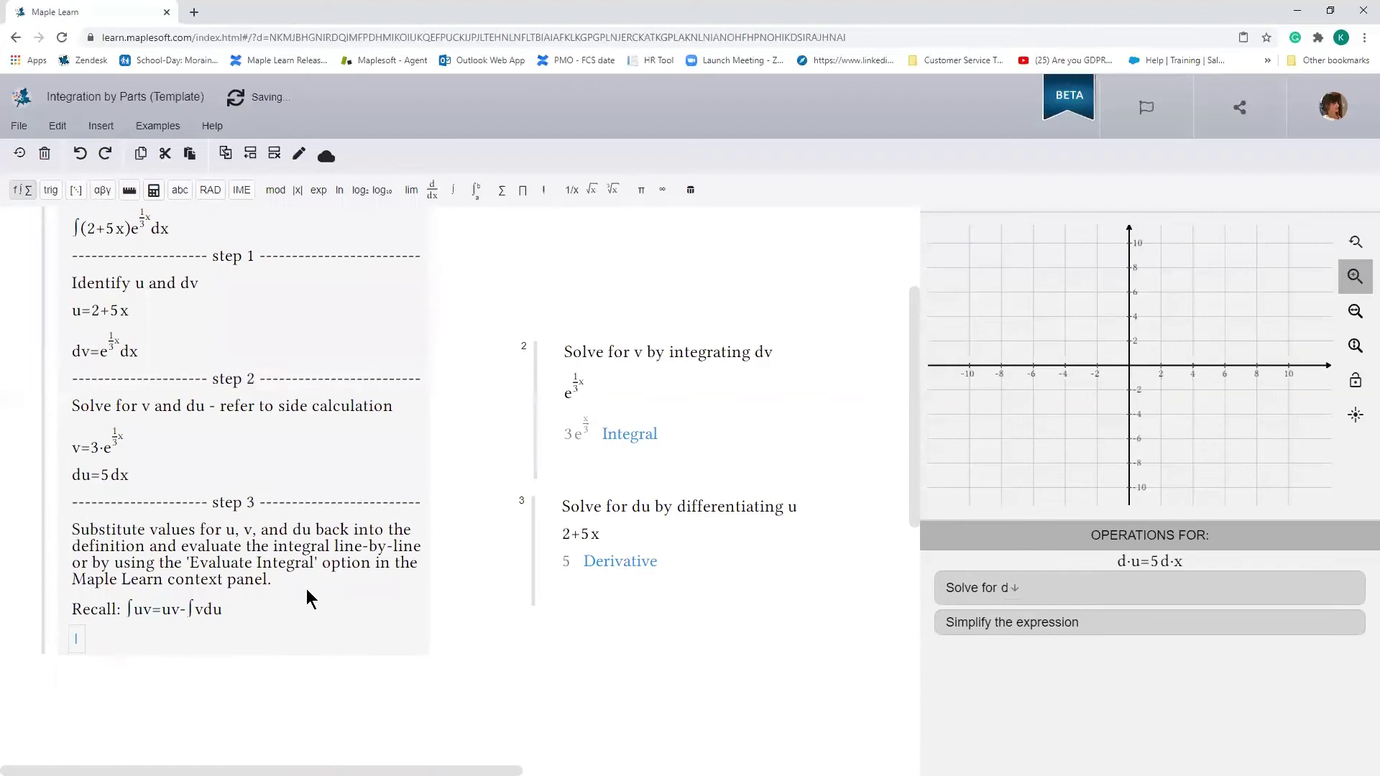
{"action": "type", "text": "(2+5x)"}
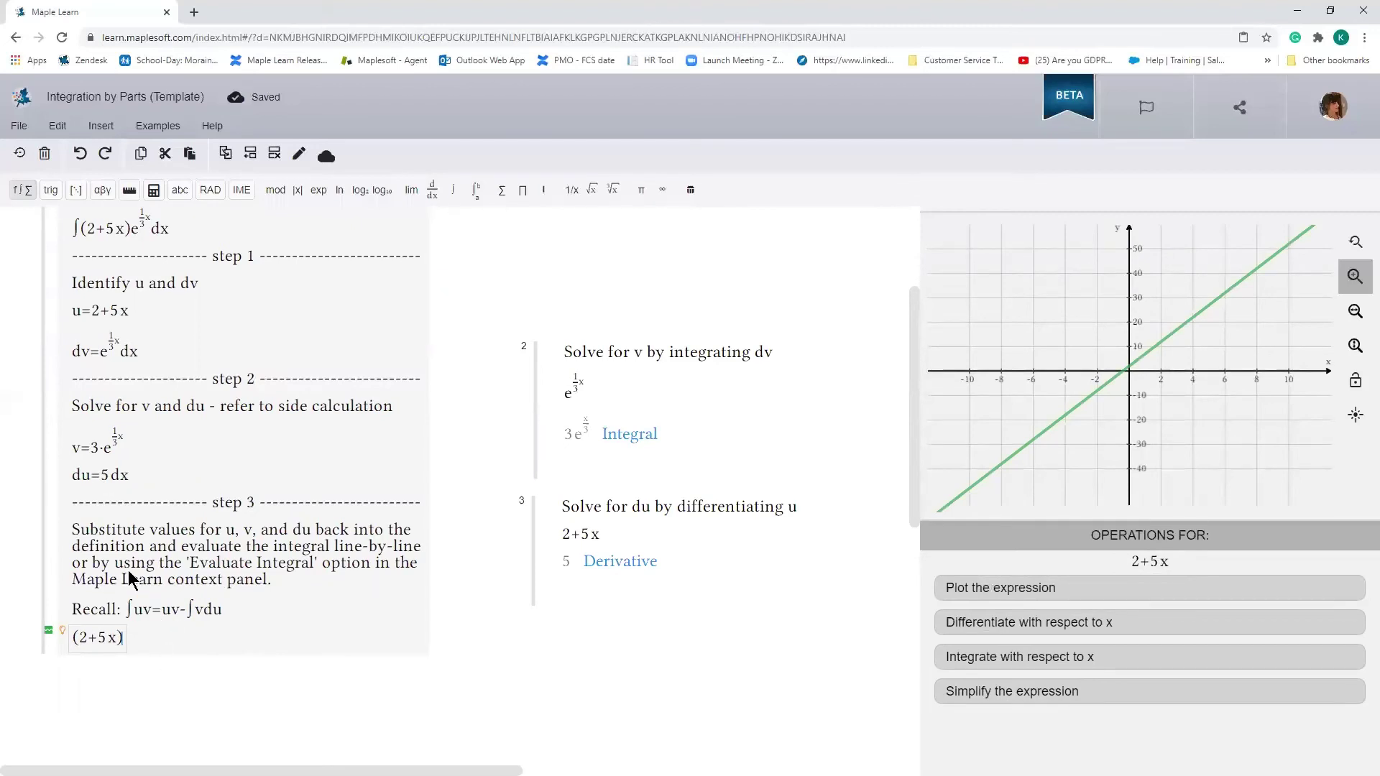
{"action": "type", "text": "(3"}
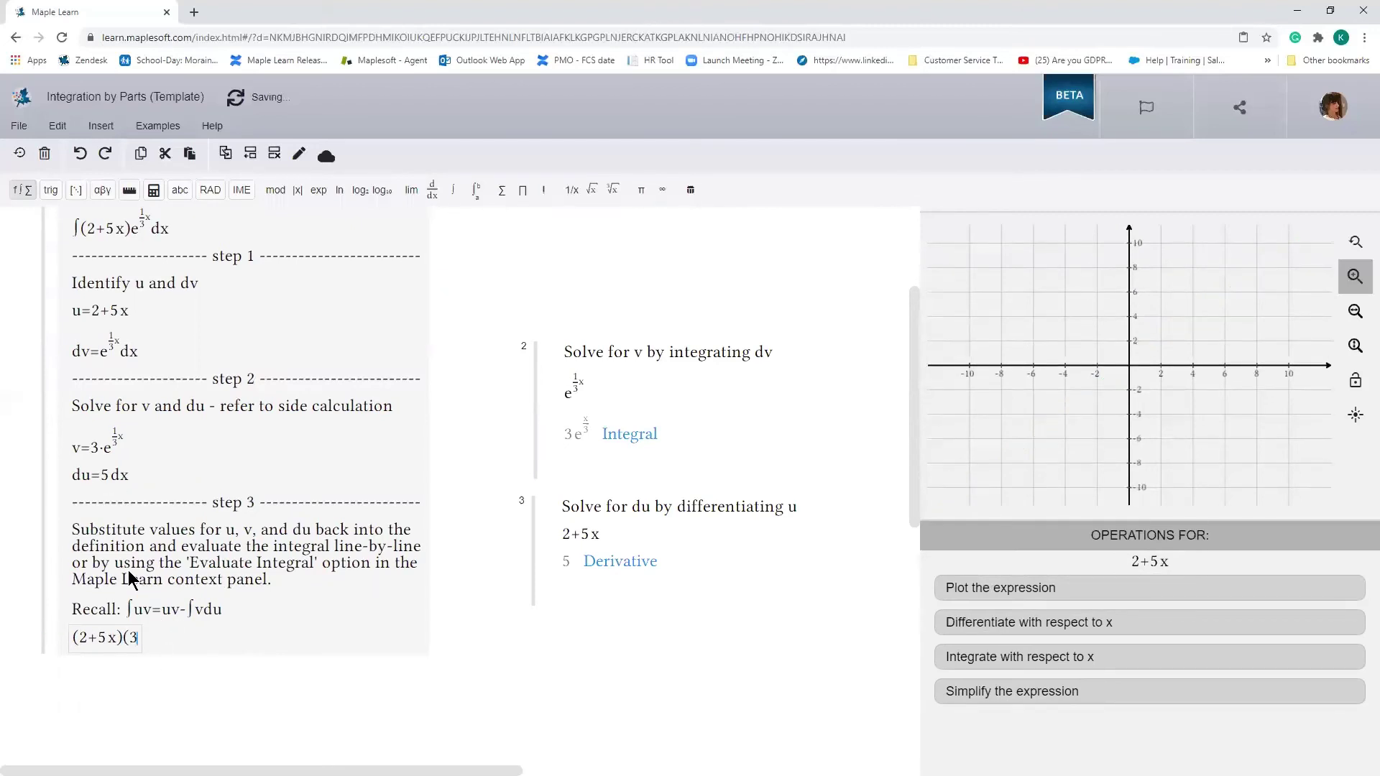
{"action": "type", "text": "e^1/3"}
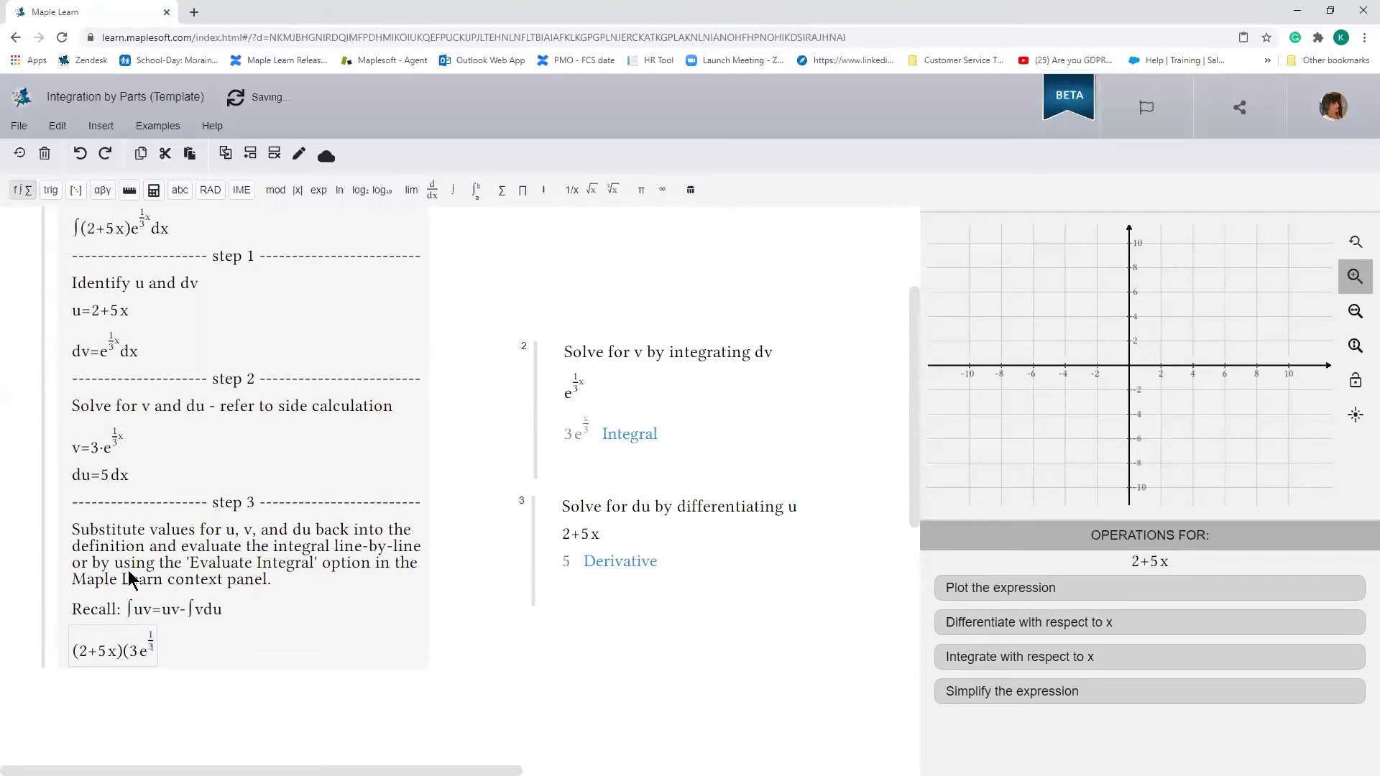
{"action": "type", "text": "x"}
{"action": "key", "text": "Right"}
{"action": "type", "text": ")"}
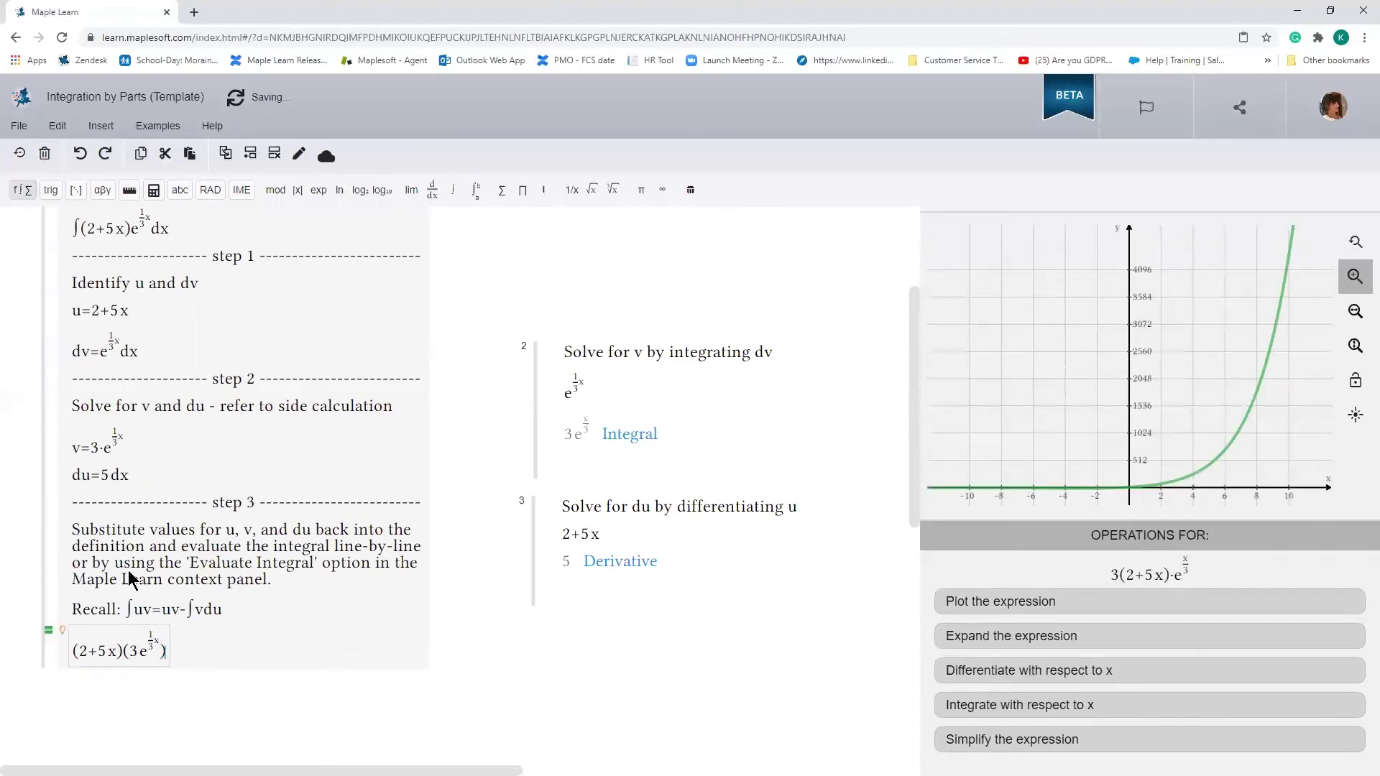
{"action": "type", "text": "-"}
Append the integral ∫3·e^(x/3)·5 dx after the minus sign.
{"action": "left_click", "coordinate": [454, 191]}
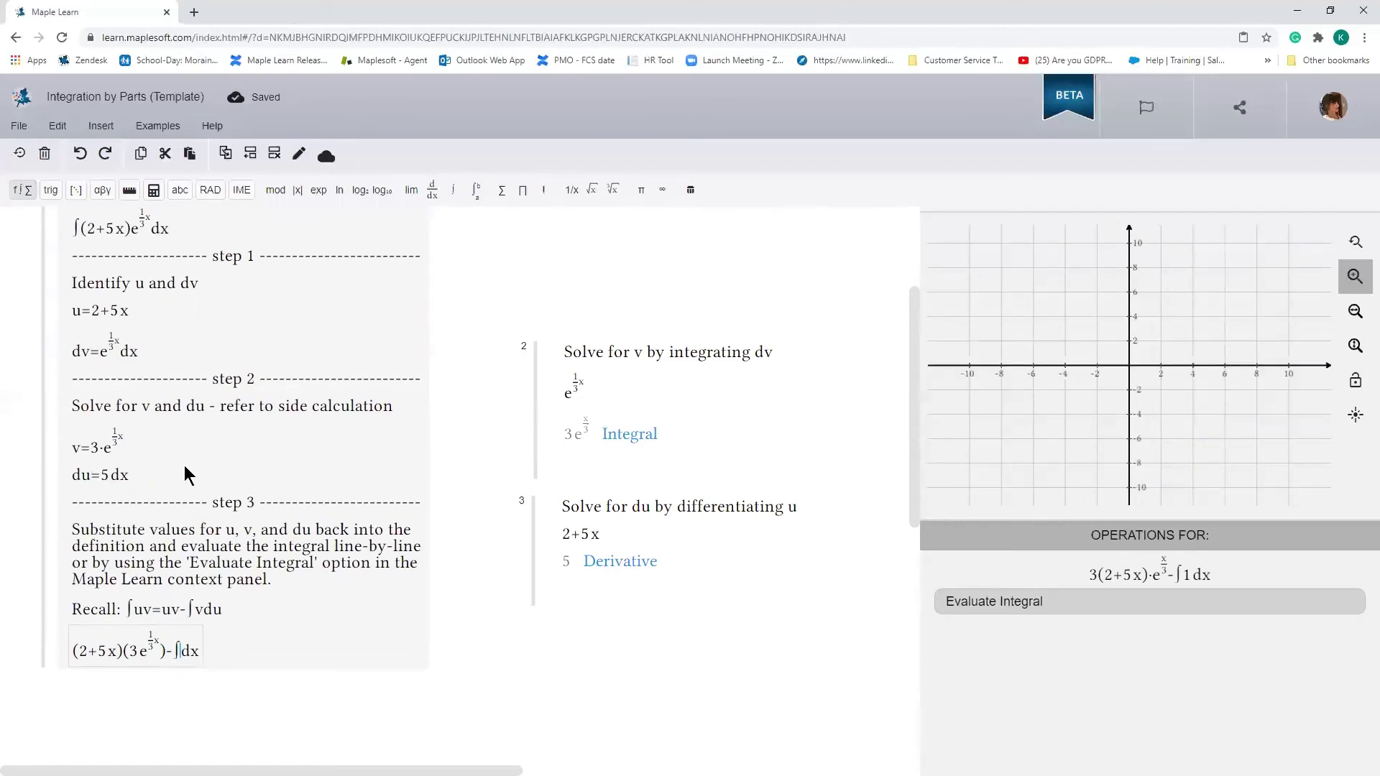
{"action": "type", "text": "3"}
{"action": "type", "text": "*"}
{"action": "type", "text": "e^1/3"}
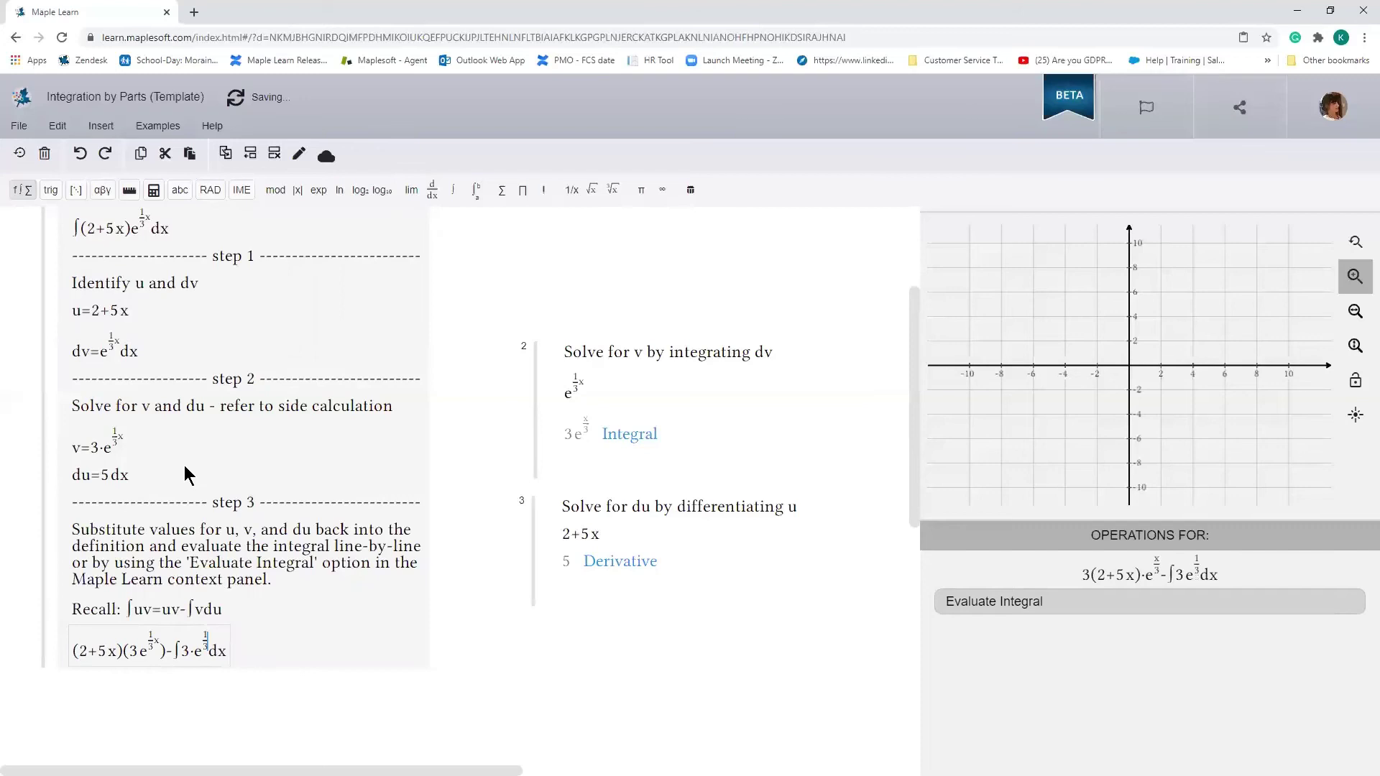
{"action": "type", "text": "x"}
{"action": "left_click", "coordinate": [210, 651]}
{"action": "type", "text": "5"}
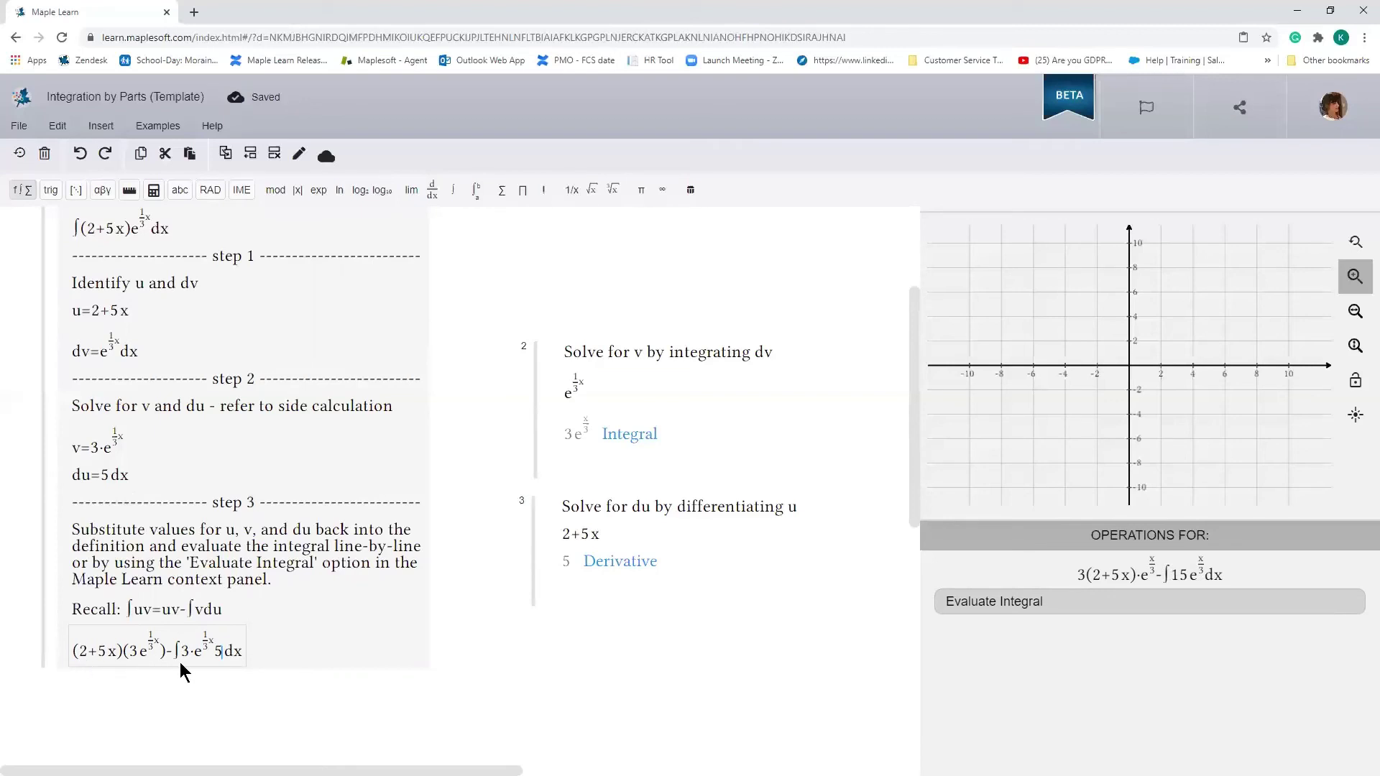
Evaluate to 3(2+5x)e^(x/3) − 45e^(x/3) + C, then simplify that result.
{"action": "left_click", "coordinate": [993, 602]}
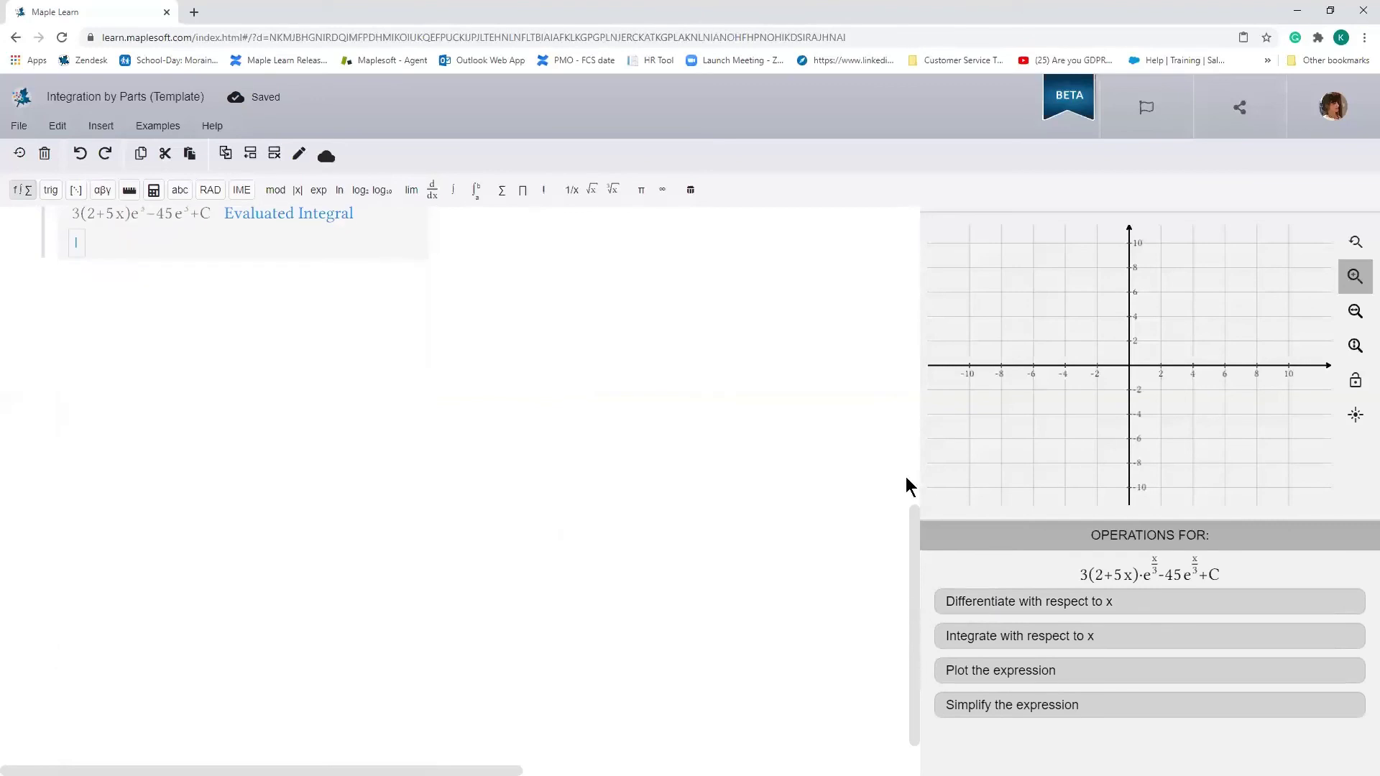
{"action": "scroll", "coordinate": [906, 477], "scroll_direction": "up", "scroll_amount": 4}
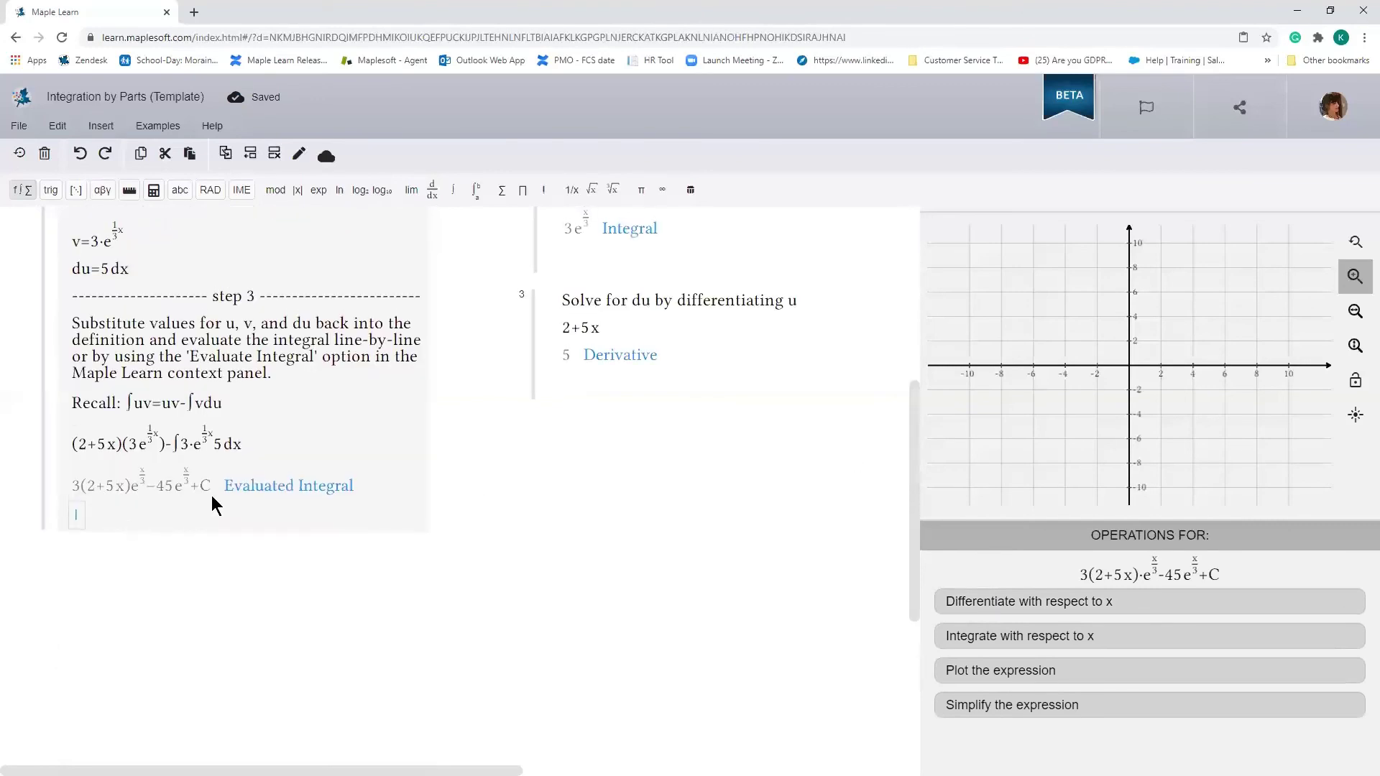
{"action": "left_click", "coordinate": [156, 486]}
{"action": "left_click", "coordinate": [1014, 705]}
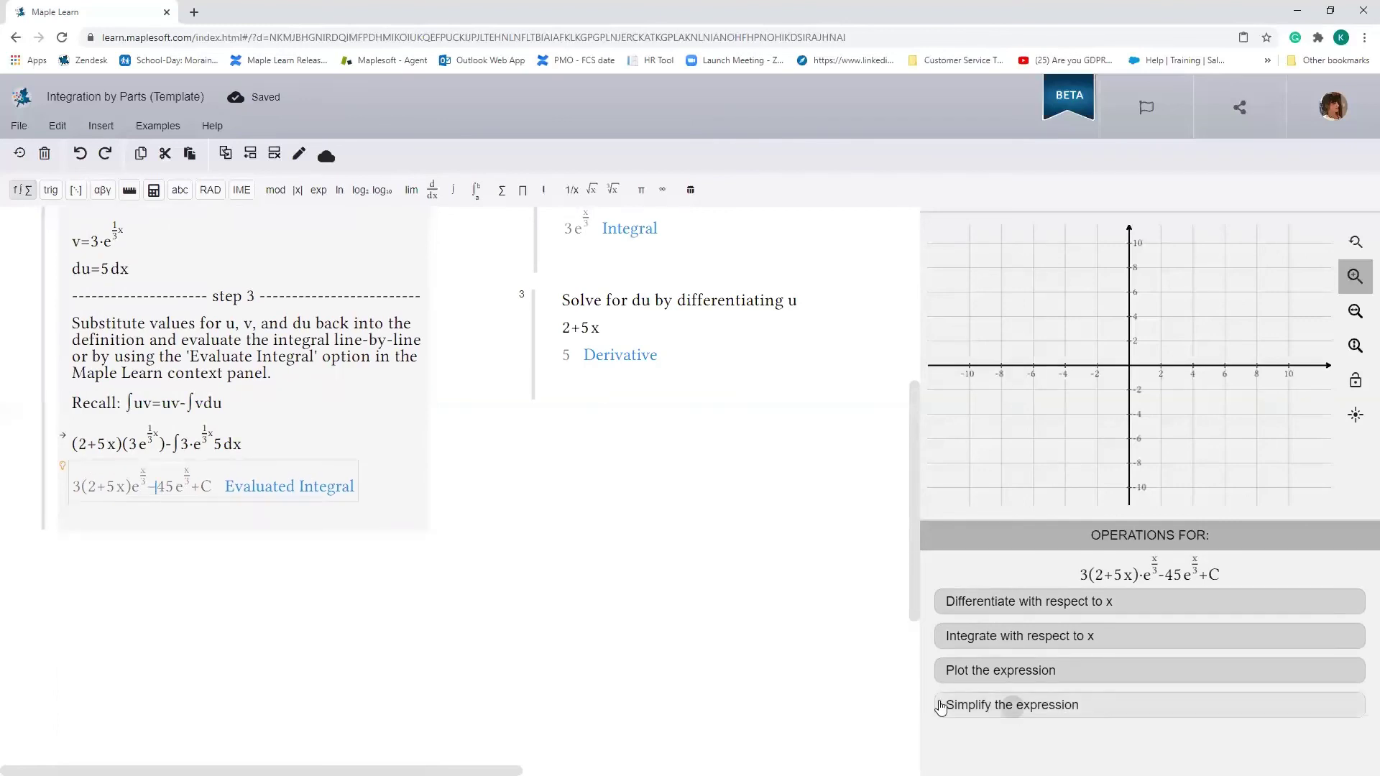